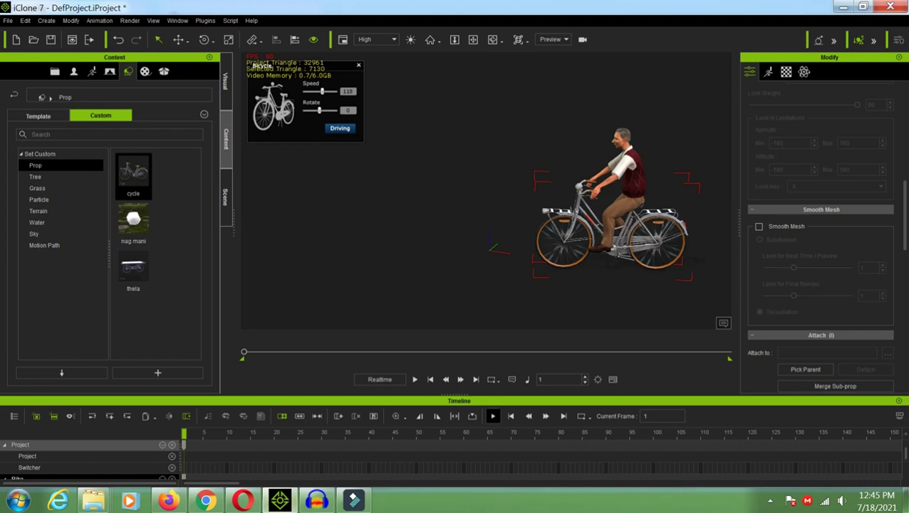
Play the animation of the man riding the bicycle and return the playhead to the first frame
{"action": "left_click", "coordinate": [414, 379]}
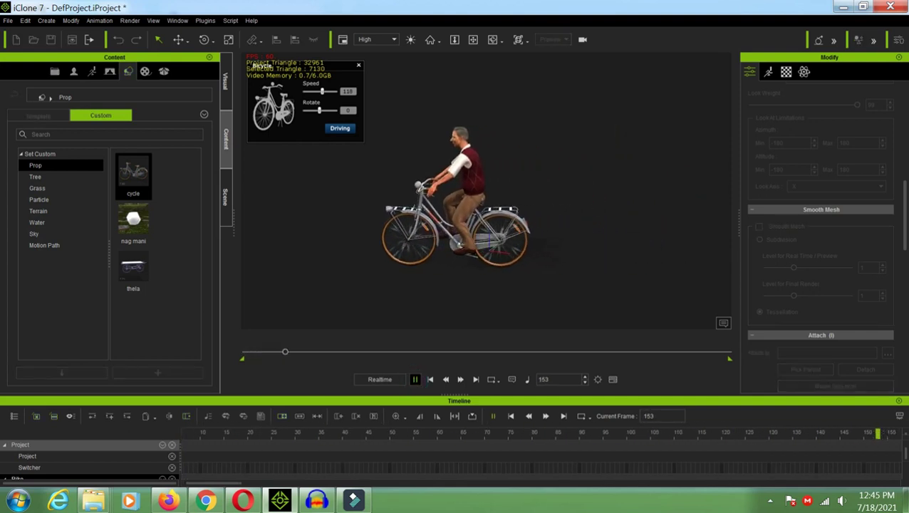
{"action": "left_click", "coordinate": [414, 379]}
{"action": "left_click", "coordinate": [499, 195]}
{"action": "key", "text": "space"}
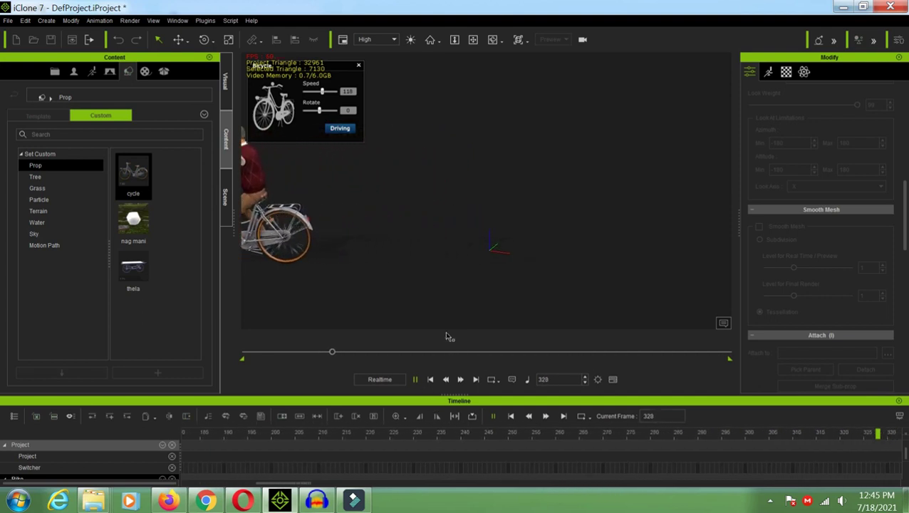
{"action": "left_click", "coordinate": [415, 378]}
{"action": "left_click_drag", "start_coordinate": [357, 351], "coordinate": [243, 351]}
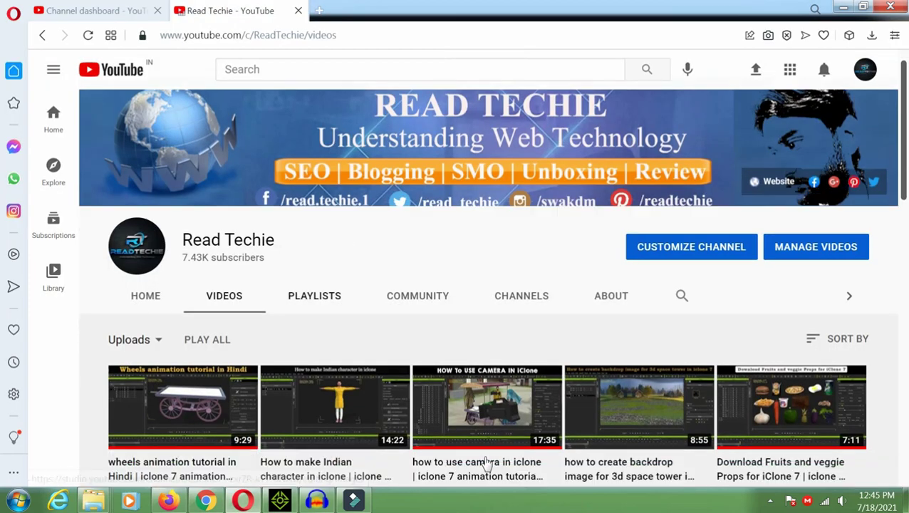
Browse the uploaded videos on the Read Techie channel in Opera and the Fun Hindi TV channel in Firefox
{"action": "scroll", "coordinate": [214, 300], "scroll_direction": "down", "scroll_amount": 2}
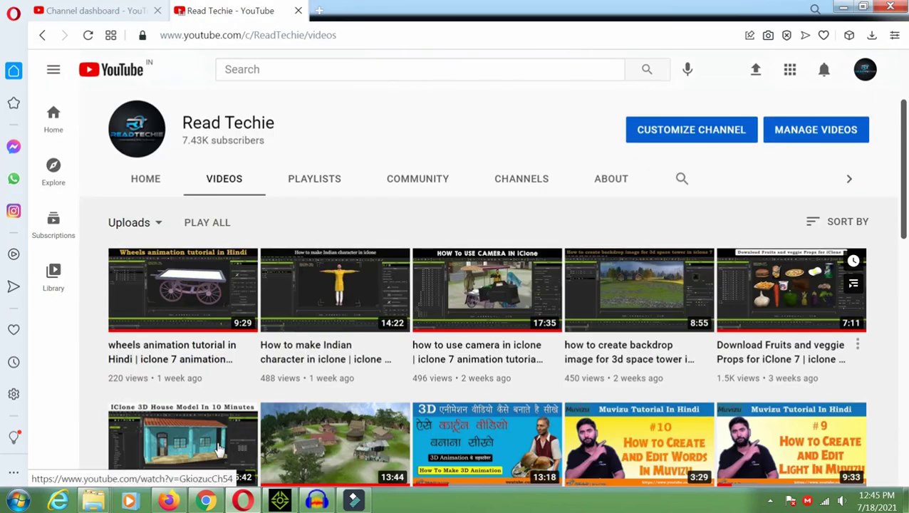
{"action": "scroll", "coordinate": [219, 448], "scroll_direction": "down", "scroll_amount": 1}
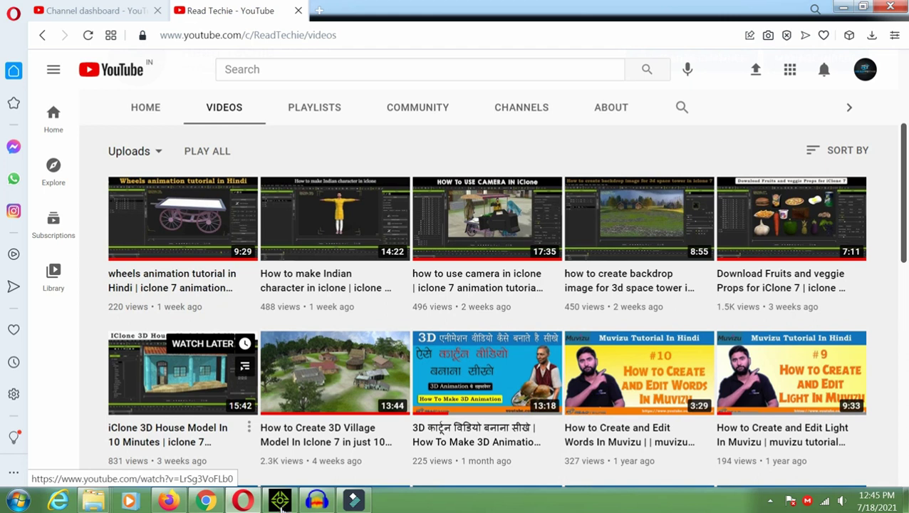
{"action": "left_click", "coordinate": [169, 500]}
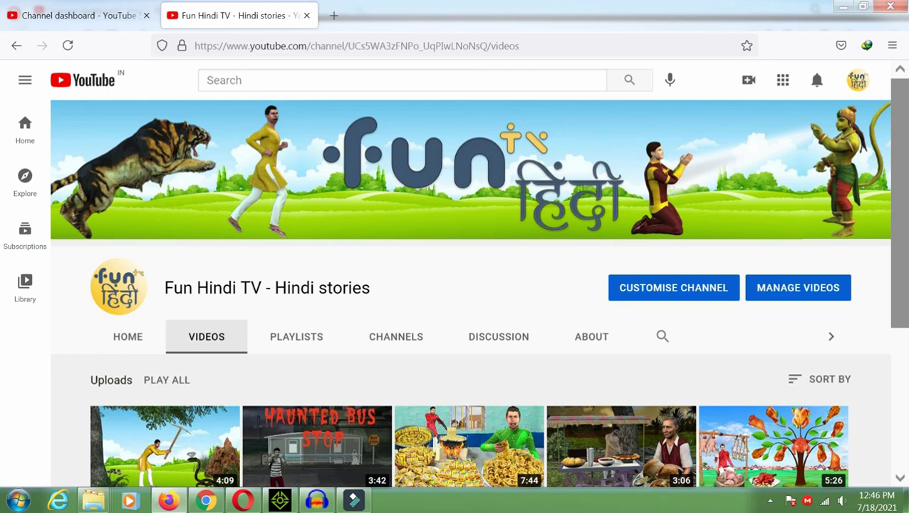
{"action": "scroll", "coordinate": [544, 476], "scroll_direction": "down", "scroll_amount": 1}
{"action": "scroll", "coordinate": [544, 476], "scroll_direction": "down", "scroll_amount": 3}
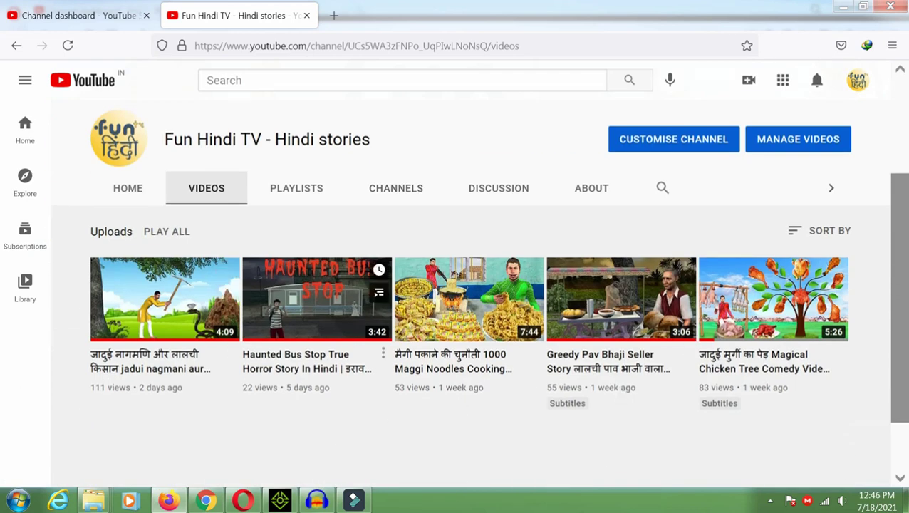
{"action": "scroll", "coordinate": [682, 280], "scroll_direction": "up", "scroll_amount": 4}
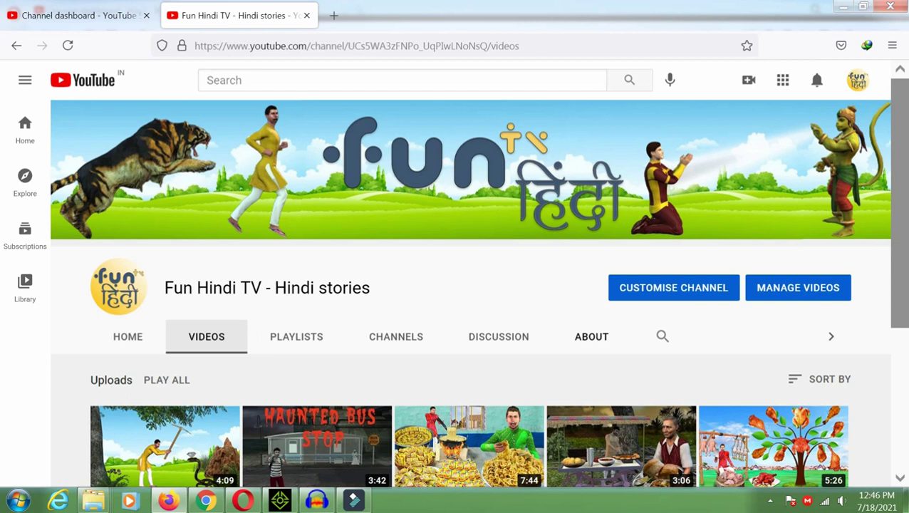
{"action": "scroll", "coordinate": [317, 299], "scroll_direction": "down", "scroll_amount": 3}
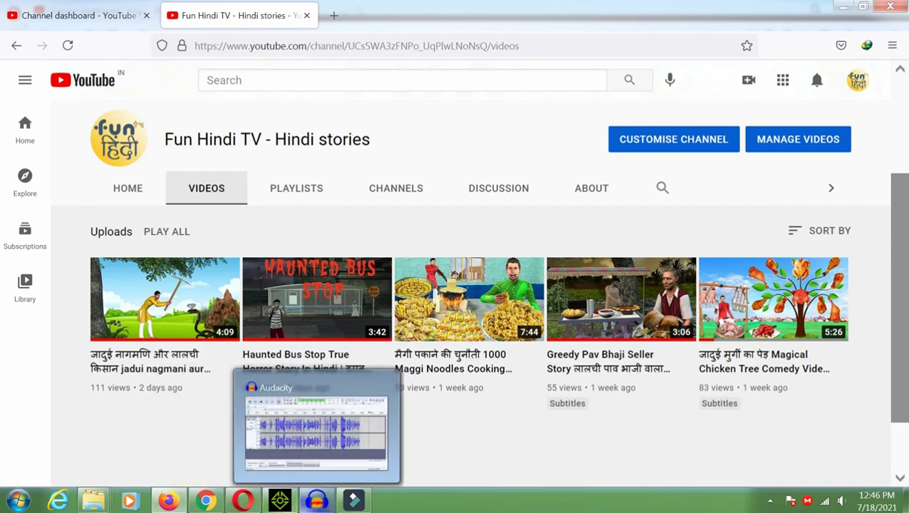
Switch to iClone 7 and start a new, empty project
{"action": "left_click", "coordinate": [280, 500]}
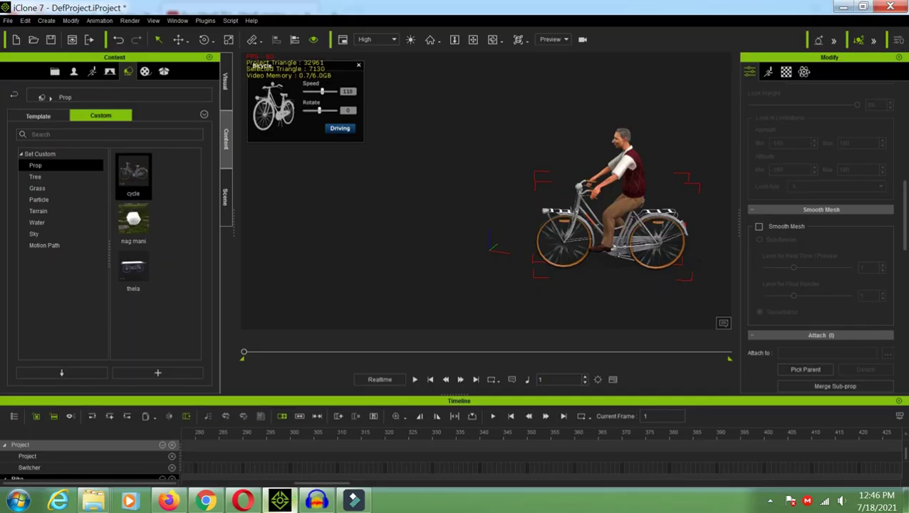
{"action": "left_click", "coordinate": [8, 20]}
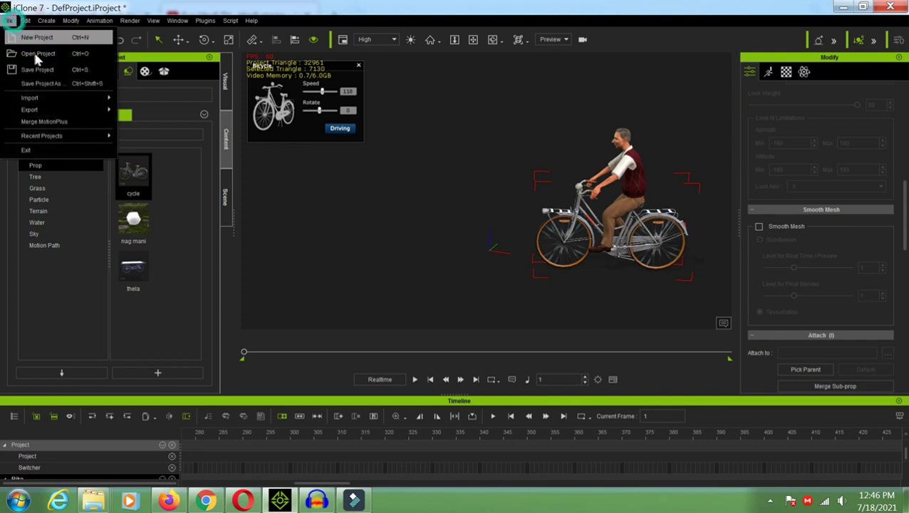
{"action": "left_click", "coordinate": [34, 50]}
{"action": "left_click", "coordinate": [462, 274]}
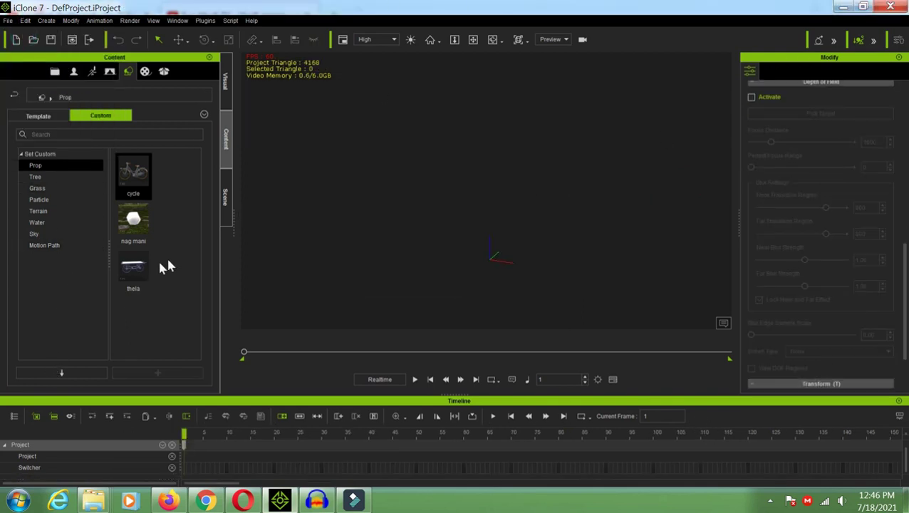
Add the custom cycle prop turned side-on to the camera and set its bicycle speed to 77
{"action": "left_click_drag", "start_coordinate": [133, 170], "coordinate": [93, 464]}
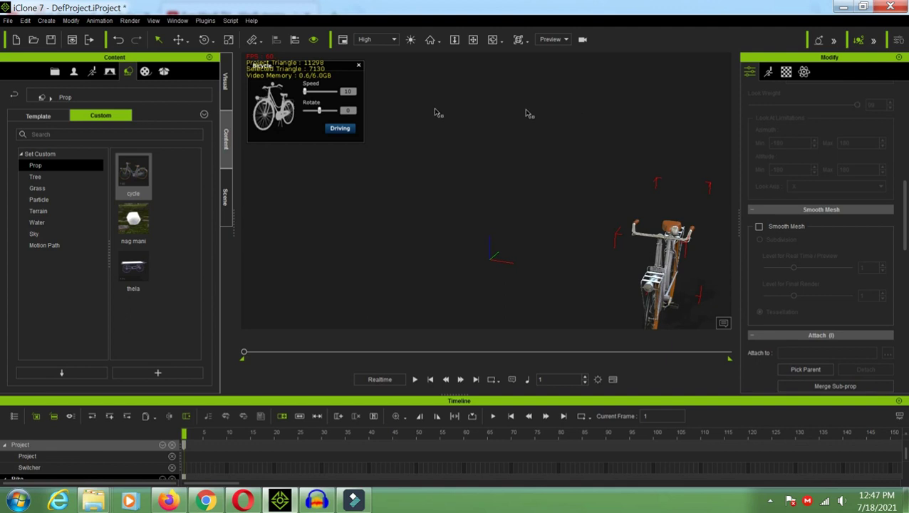
{"action": "left_click", "coordinate": [204, 39]}
{"action": "left_click_drag", "start_coordinate": [666, 325], "coordinate": [612, 307]}
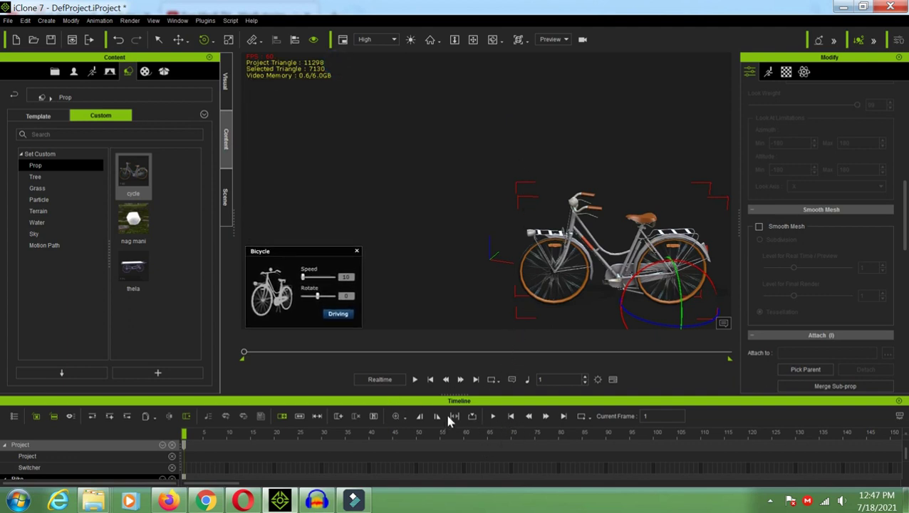
{"action": "left_click_drag", "start_coordinate": [303, 277], "coordinate": [313, 277]}
Try to assign a newly added 0.Jade avatar as the bicycle's script actor, and delete the avatar
{"action": "left_click", "coordinate": [73, 71]}
{"action": "left_click_drag", "start_coordinate": [139, 297], "coordinate": [669, 442]}
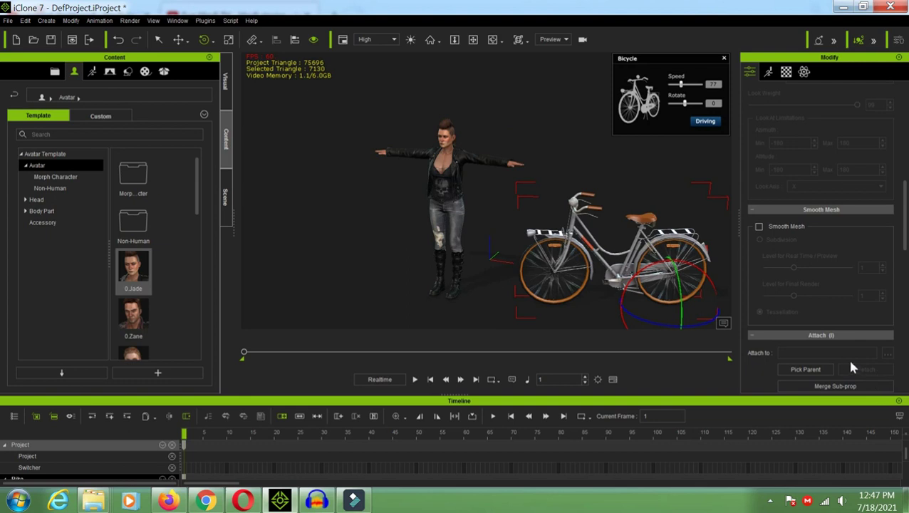
{"action": "right_click", "coordinate": [564, 237]}
{"action": "mouse_move", "coordinate": [604, 345]}
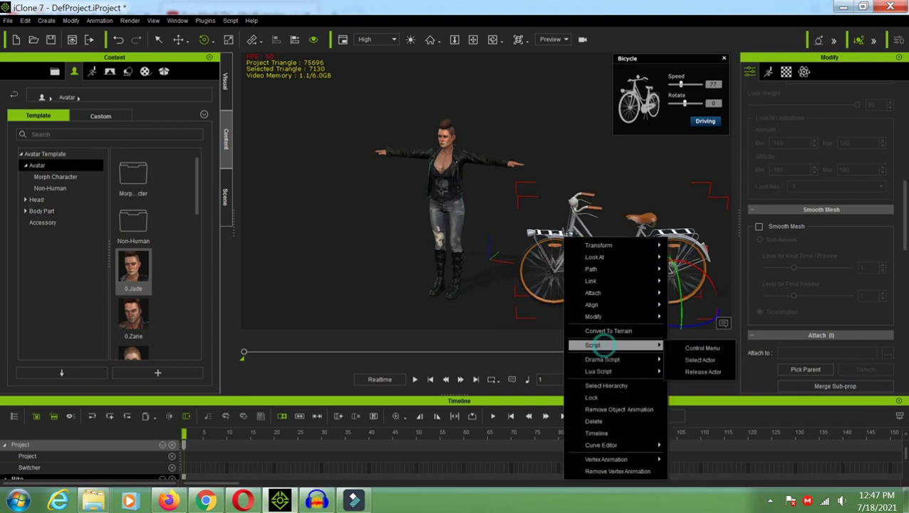
{"action": "left_click", "coordinate": [703, 360]}
{"action": "left_click", "coordinate": [446, 176]}
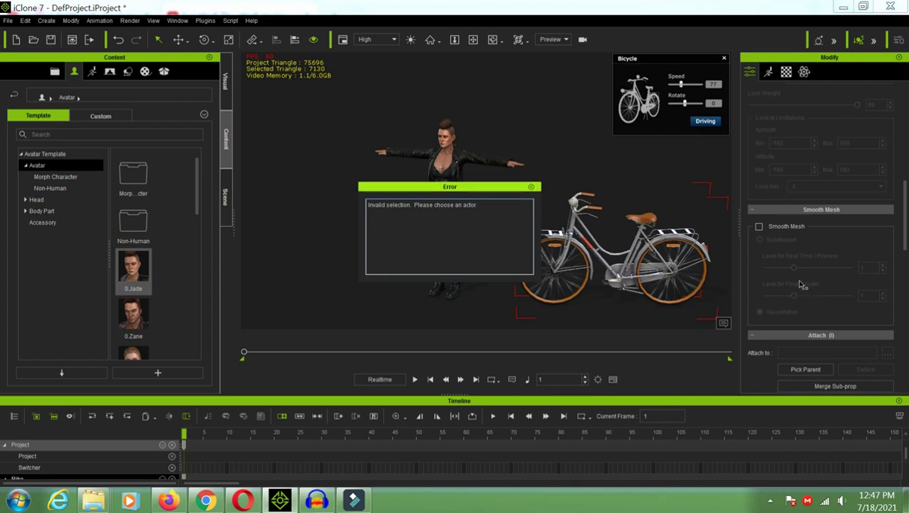
{"action": "left_click", "coordinate": [531, 186]}
{"action": "left_click", "coordinate": [454, 179]}
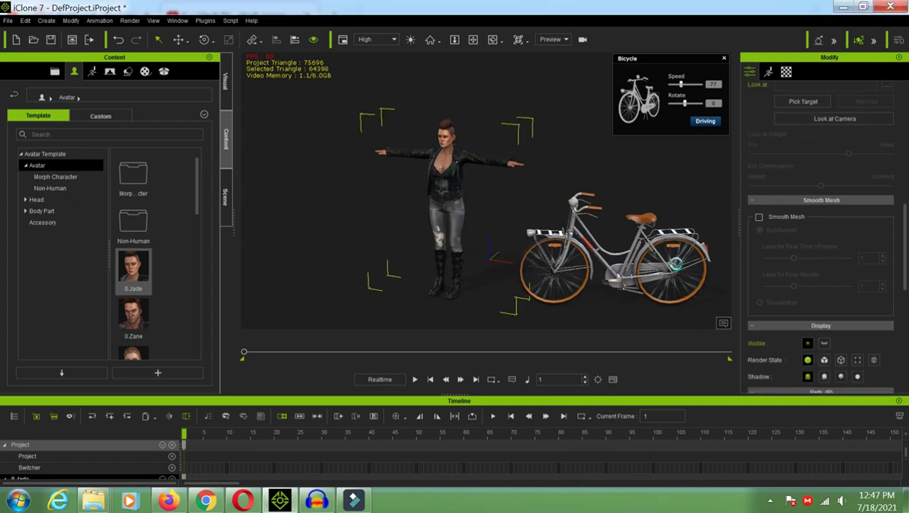
{"action": "key", "text": "Delete"}
Add the grey-haired man in the red vest from the Chuck & The Neighbors folder and turn him to face the bicycle's riding direction
{"action": "mouse_move", "coordinate": [93, 500]}
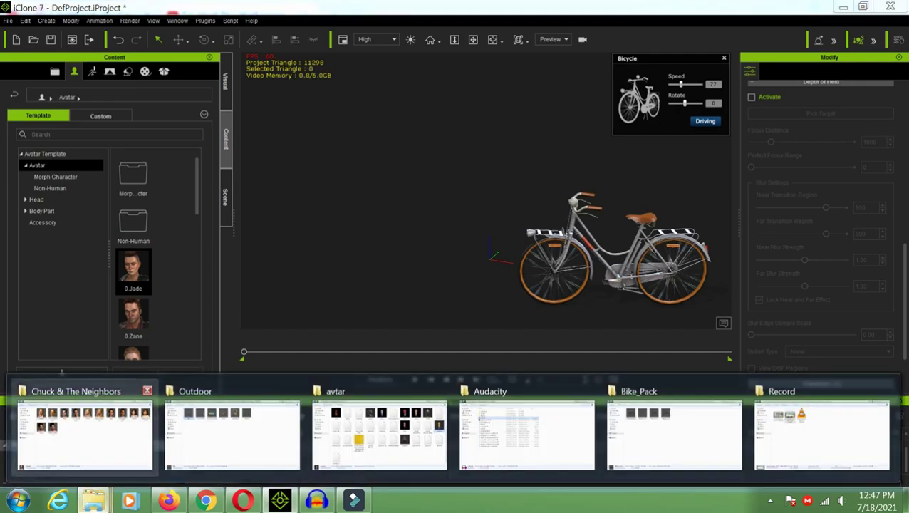
{"action": "left_click", "coordinate": [84, 428]}
{"action": "left_click_drag", "start_coordinate": [160, 103], "coordinate": [670, 441]}
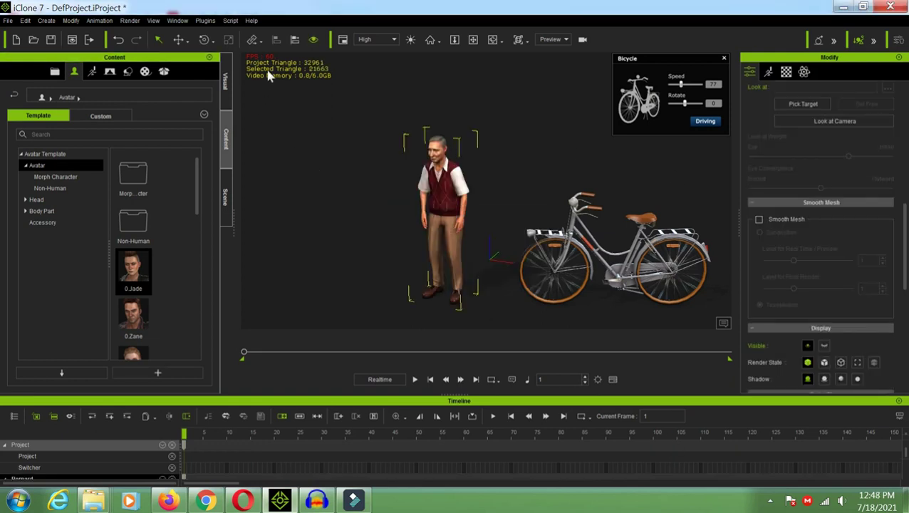
{"action": "left_click", "coordinate": [204, 39]}
{"action": "left_click_drag", "start_coordinate": [678, 470], "coordinate": [639, 471]}
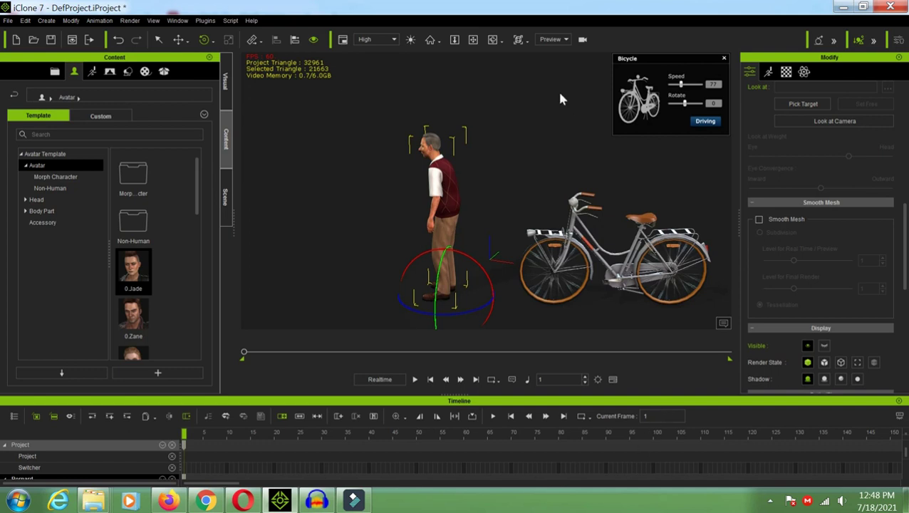
Assign the grey-haired man as the bicycle's script actor so he sits on it, and dismiss the error dialog
{"action": "left_click", "coordinate": [664, 237]}
{"action": "left_click", "coordinate": [664, 237]}
{"action": "right_click", "coordinate": [666, 236]}
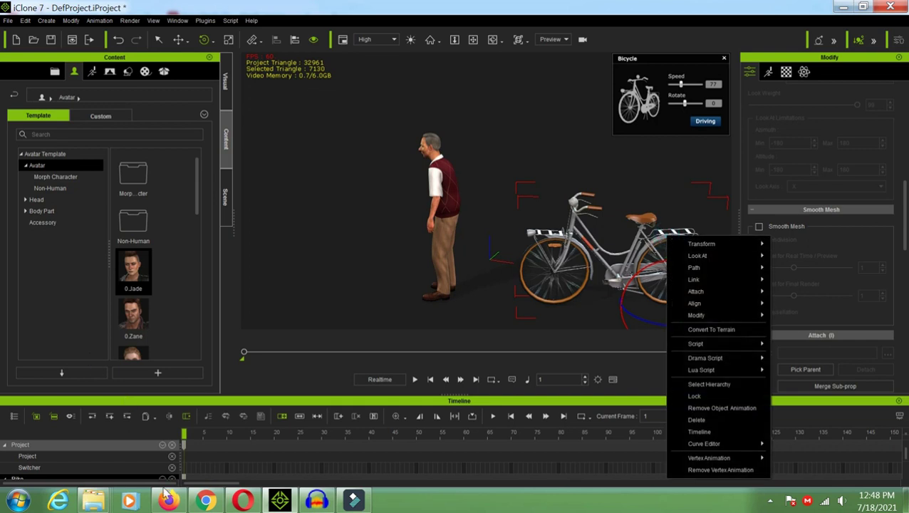
{"action": "mouse_move", "coordinate": [705, 344]}
{"action": "left_click", "coordinate": [803, 358]}
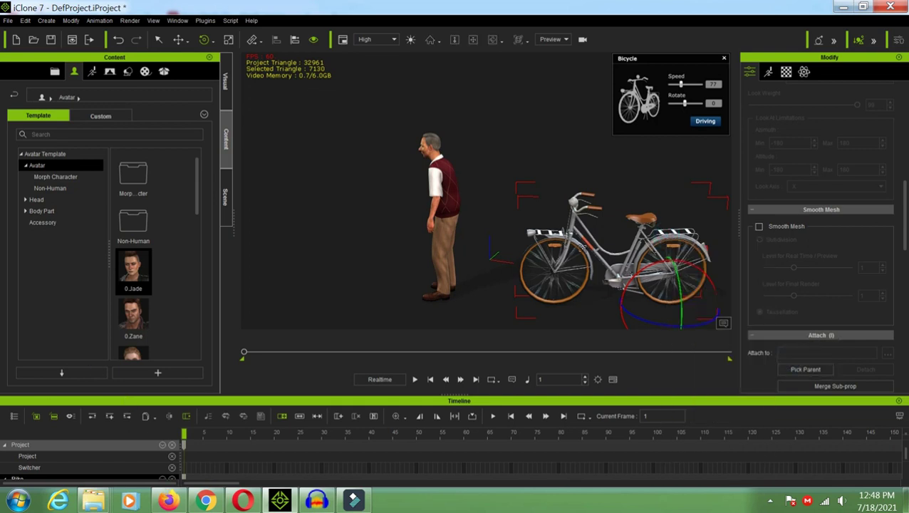
{"action": "left_click", "coordinate": [433, 173]}
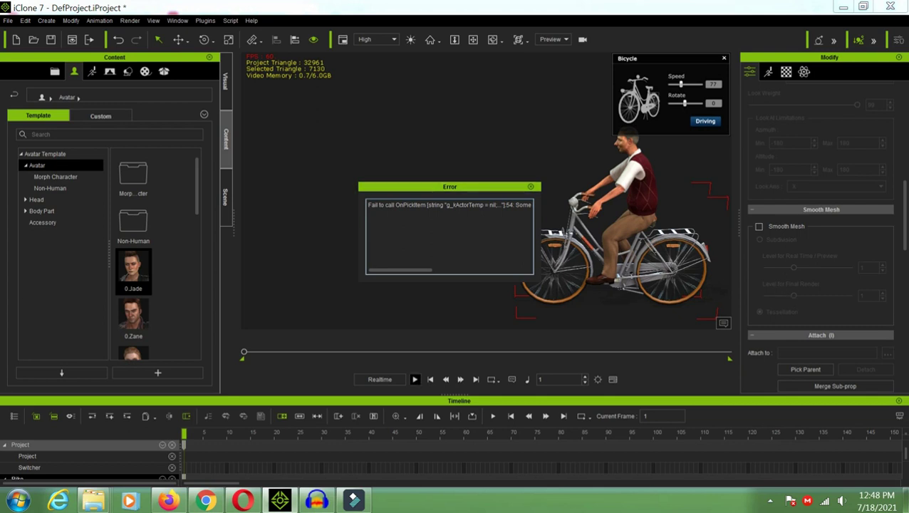
{"action": "left_click", "coordinate": [530, 187]}
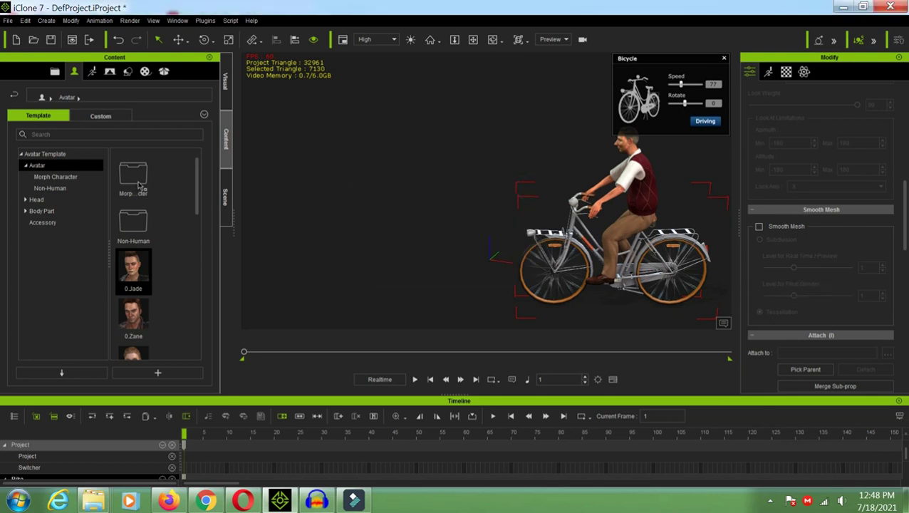
Play the bicycle ride with the grey-haired man and send the playhead back to frame 0
{"action": "key", "text": "space"}
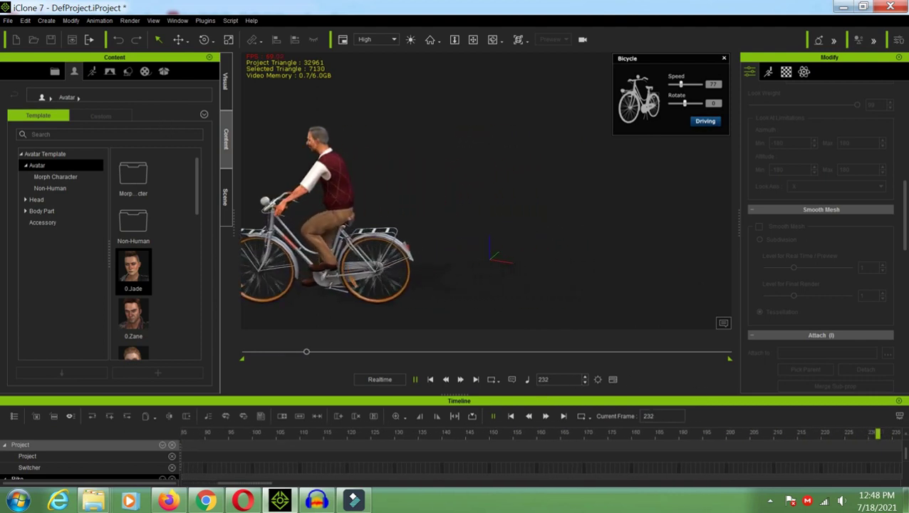
{"action": "double_click", "coordinate": [552, 379]}
{"action": "type", "text": "0"}
{"action": "key", "text": "Return"}
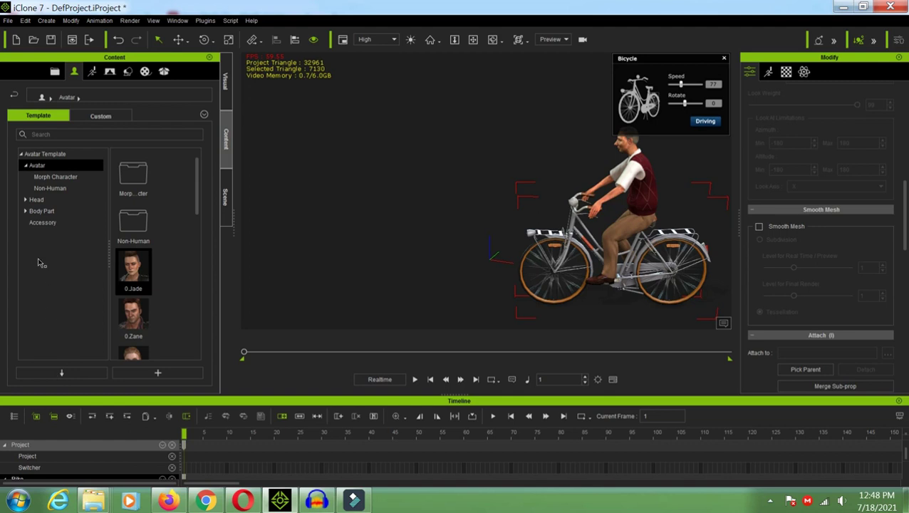
Replace the seated man with the 0.Jade avatar and play the ride, returning the playhead to frame 0
{"action": "left_click", "coordinate": [627, 168]}
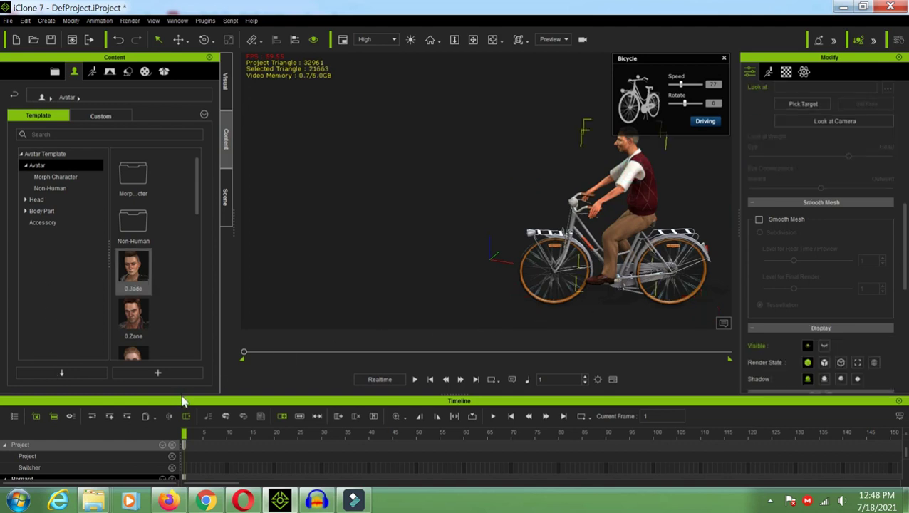
{"action": "double_click", "coordinate": [133, 269]}
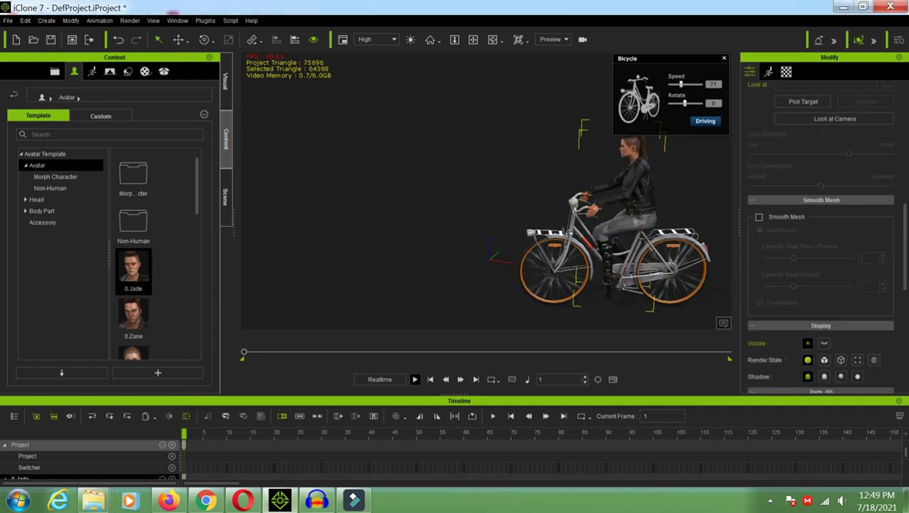
{"action": "left_click", "coordinate": [415, 379]}
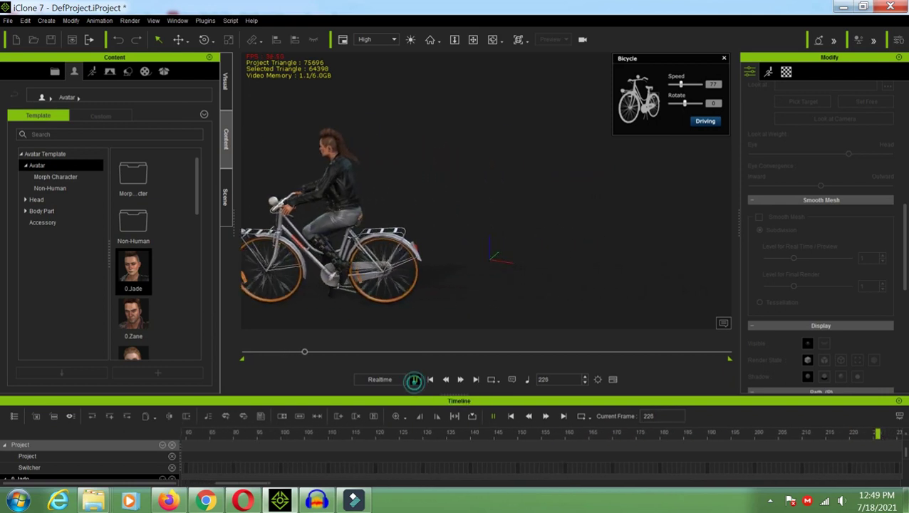
{"action": "left_click", "coordinate": [414, 381]}
{"action": "left_click", "coordinate": [565, 379]}
{"action": "type", "text": "0"}
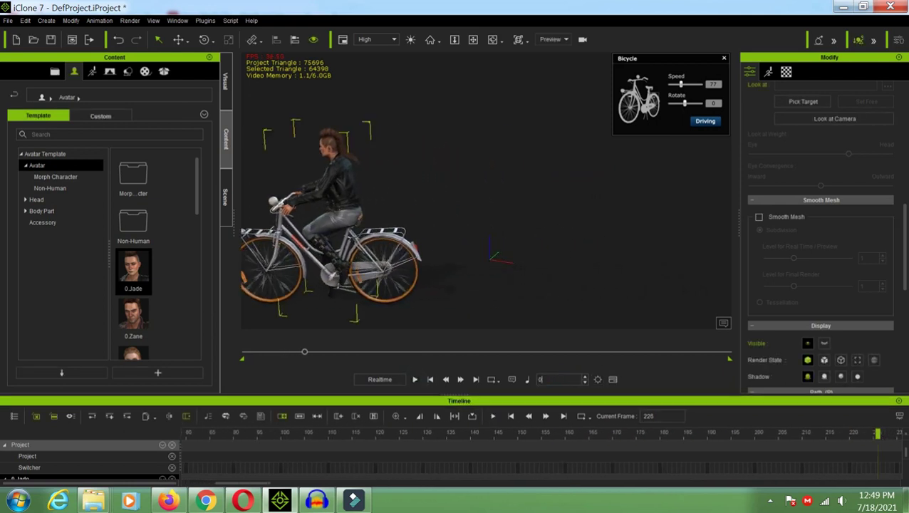
{"action": "key", "text": "Return"}
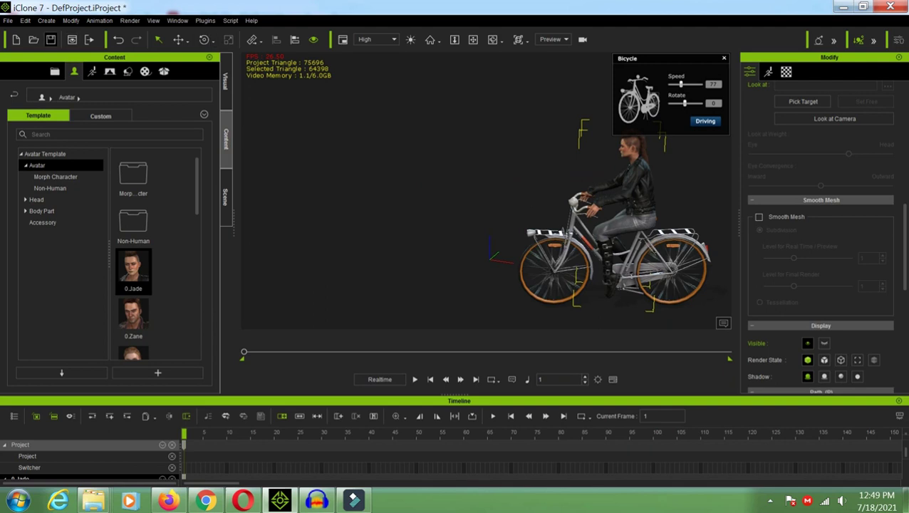
Import the avatar of the man in the yellow kurta from the avtar folder
{"action": "left_click", "coordinate": [7, 20]}
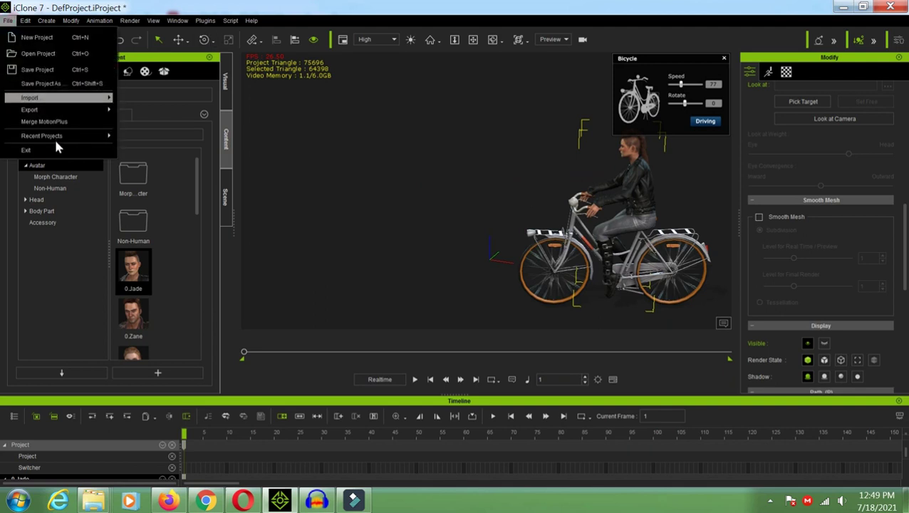
{"action": "left_click", "coordinate": [334, 169]}
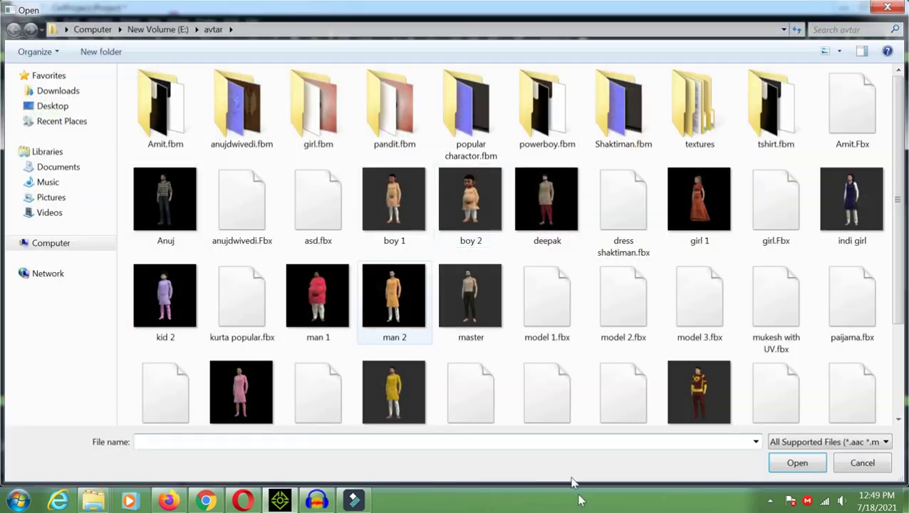
{"action": "double_click", "coordinate": [395, 390]}
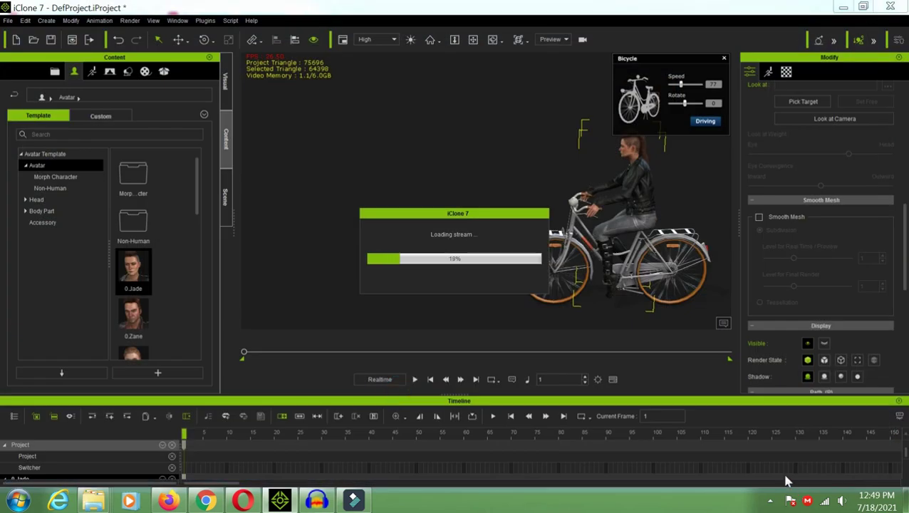
Play the bicycle ride with the man in the yellow kurta, stop it, and return the playhead to frame 1
{"action": "left_click", "coordinate": [415, 379]}
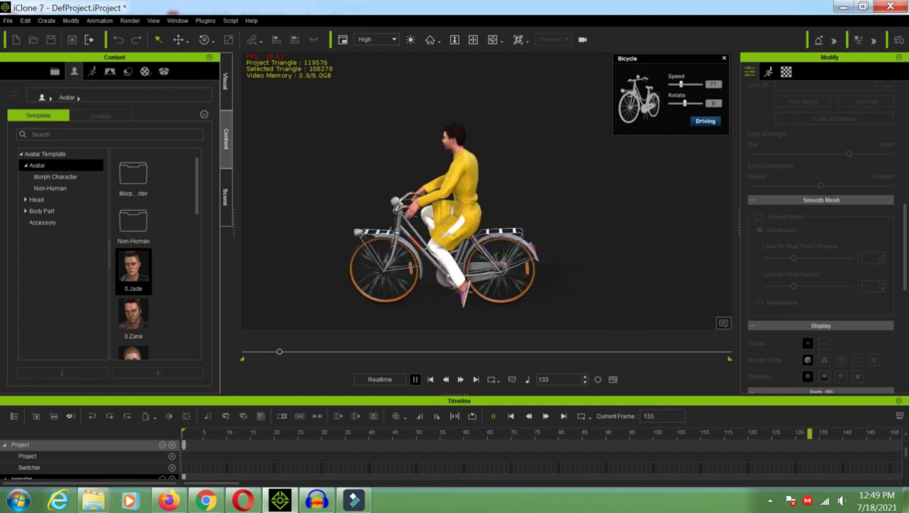
{"action": "left_click", "coordinate": [415, 379]}
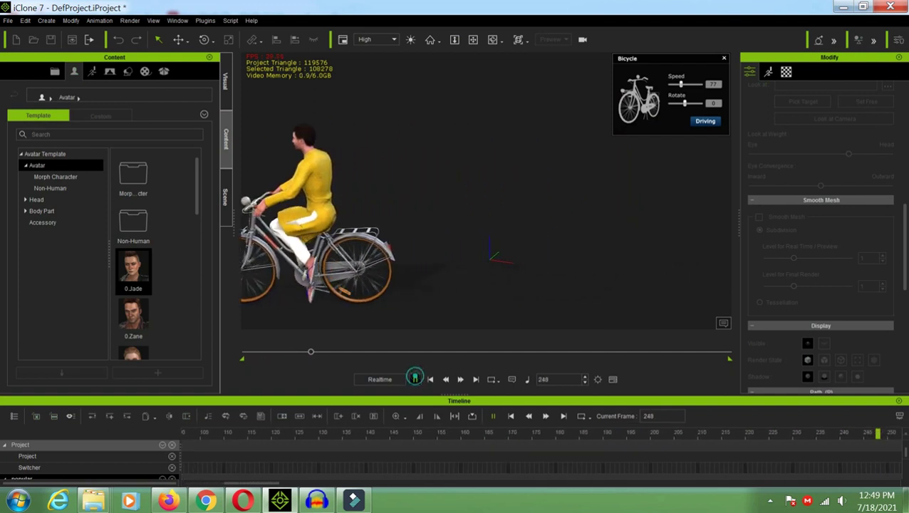
{"action": "double_click", "coordinate": [551, 378]}
{"action": "type", "text": "1"}
{"action": "key", "text": "Return"}
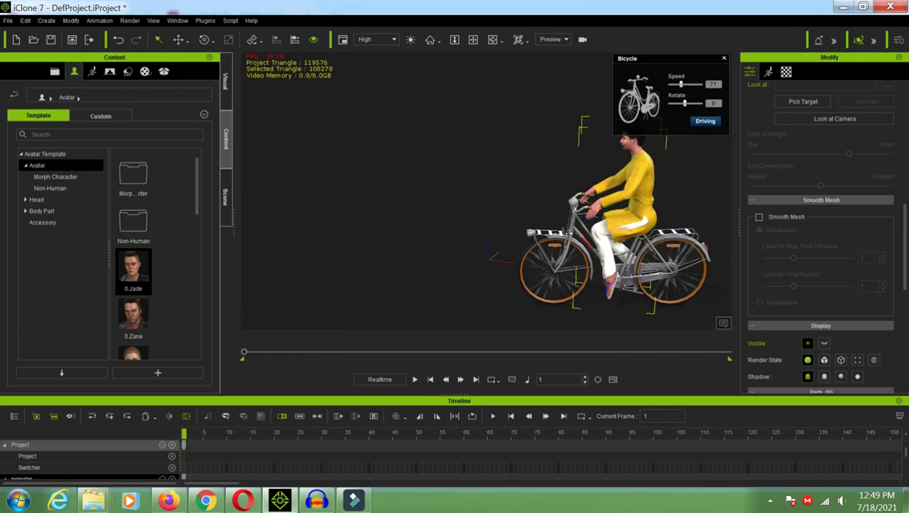
Preview Direct Puppet on the yellow-kurta rider's head with Primary rotation, stop the preview, and close the tool
{"action": "left_click", "coordinate": [769, 71]}
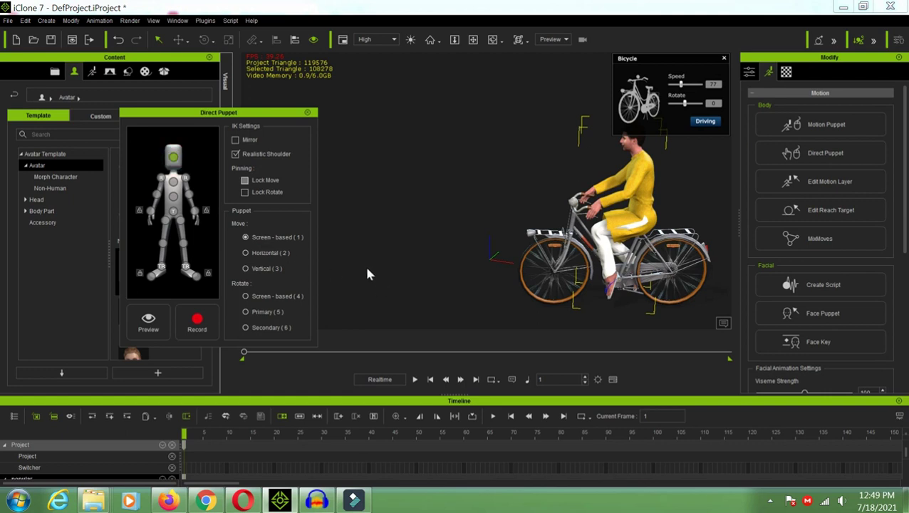
{"action": "key", "text": "5"}
{"action": "left_click", "coordinate": [150, 322]}
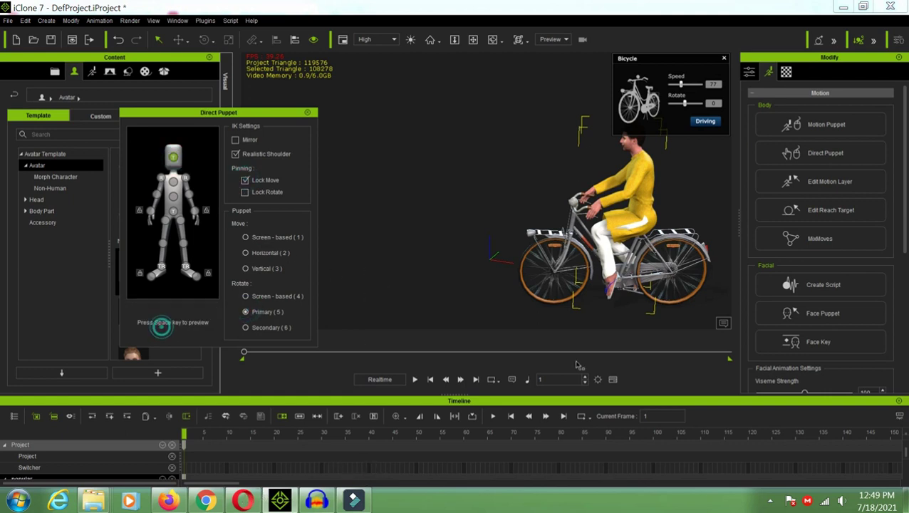
{"action": "key", "text": "space"}
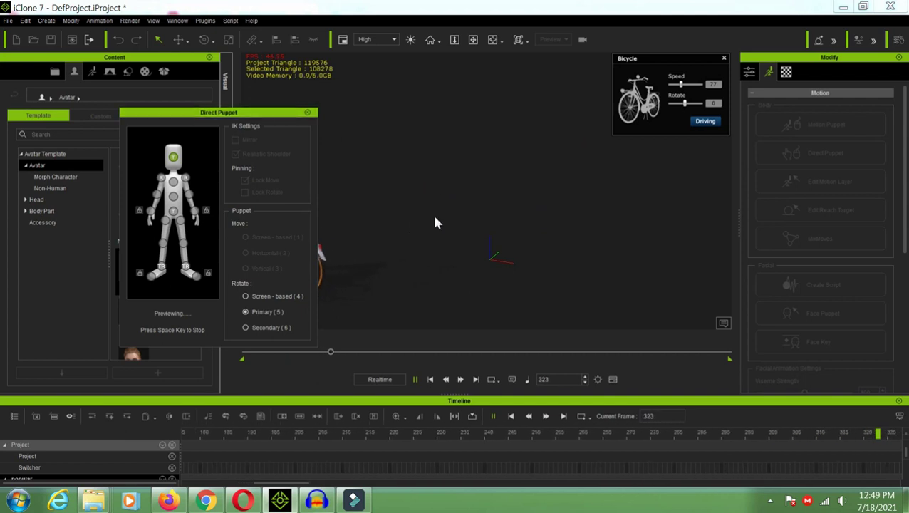
{"action": "key", "text": "space"}
{"action": "left_click", "coordinate": [307, 112]}
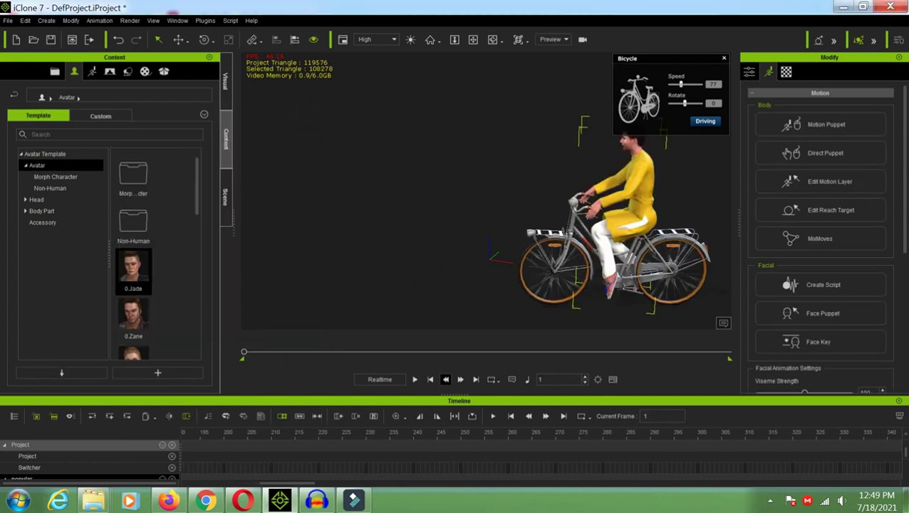
Replay the yellow-kurta man's ride without puppeting, pause it, and send the playhead back to frame 1
{"action": "left_click", "coordinate": [414, 379]}
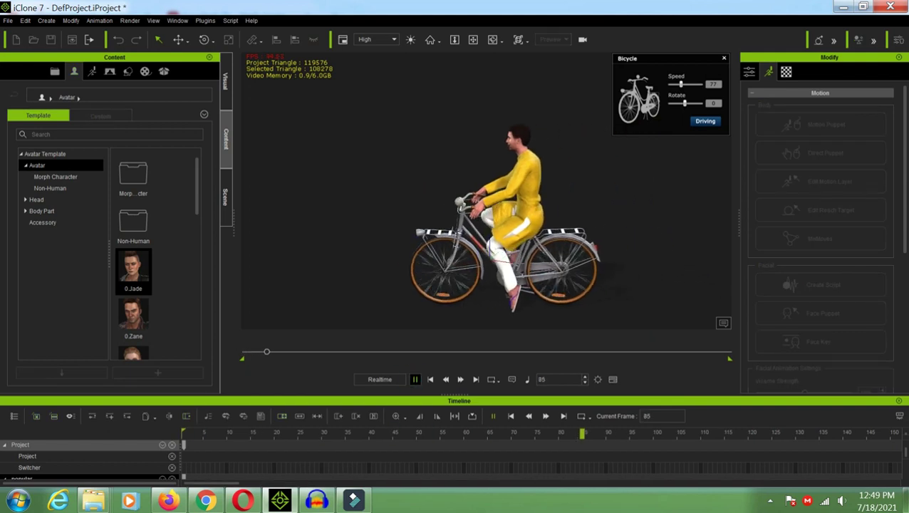
{"action": "key", "text": "space"}
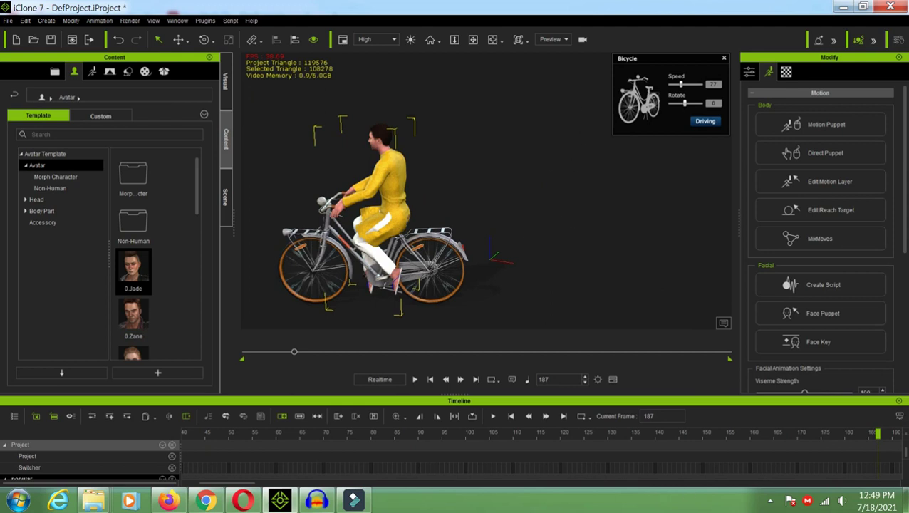
{"action": "left_click_drag", "start_coordinate": [294, 351], "coordinate": [244, 351]}
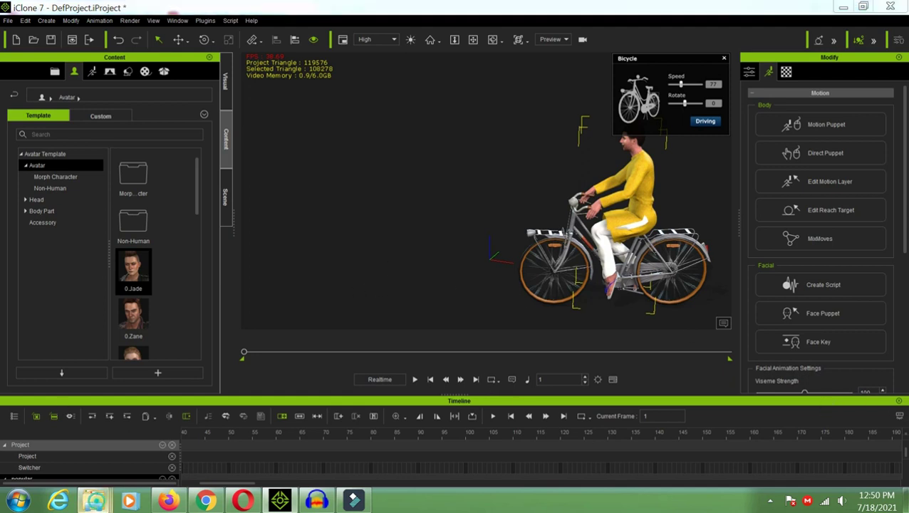
Add the red mountain bike from the Bike_Pack folder to the scene beside the ridden bicycle
{"action": "mouse_move", "coordinate": [93, 501]}
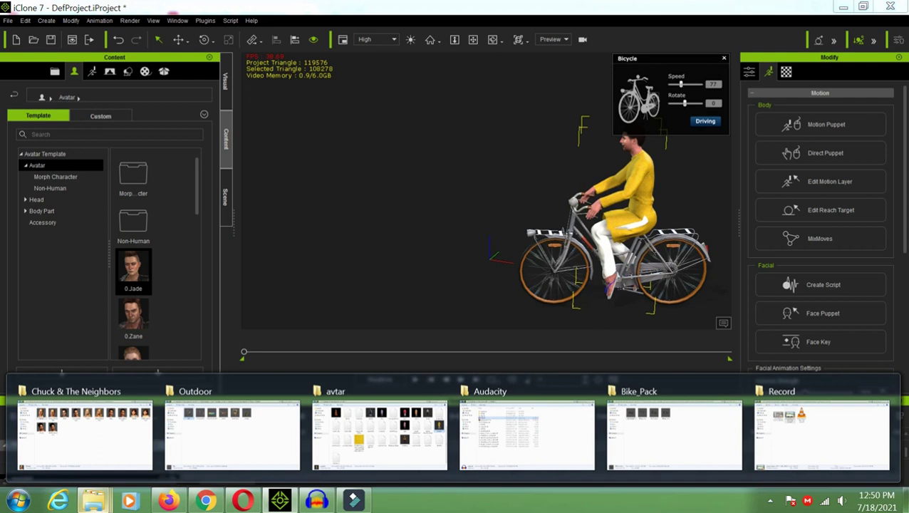
{"action": "left_click", "coordinate": [652, 432]}
{"action": "left_click_drag", "start_coordinate": [160, 103], "coordinate": [402, 283]}
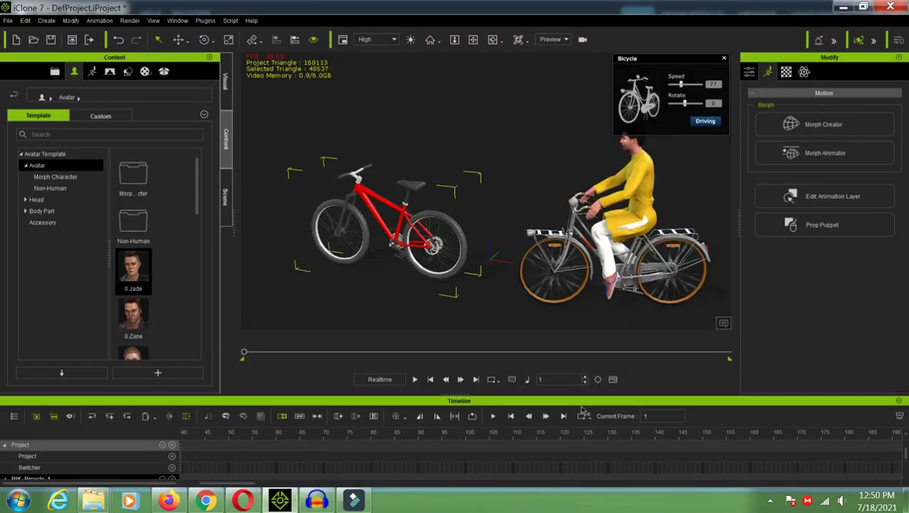
{"action": "left_click", "coordinate": [493, 40]}
Expand BIK_Bicycle_1 in the scene hierarchy and inspect its wheel 2 and wheel 1 parts
{"action": "left_click", "coordinate": [225, 190]}
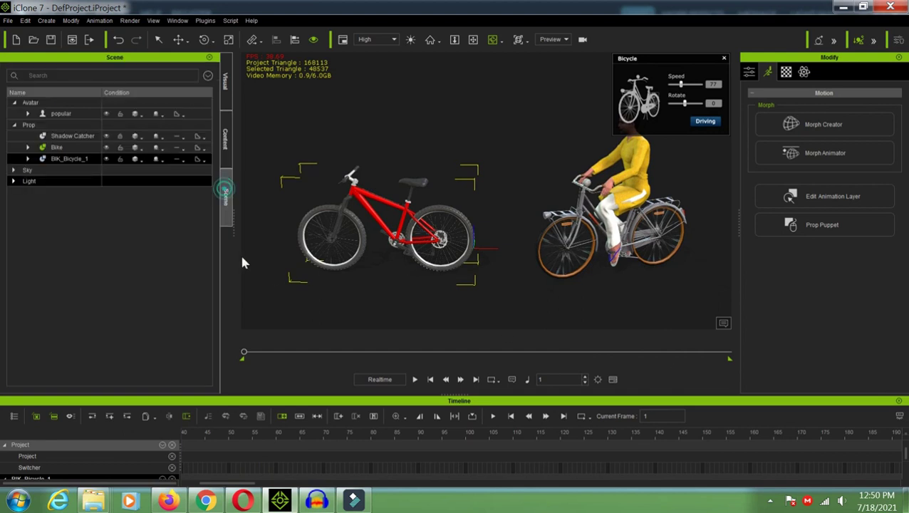
{"action": "left_click", "coordinate": [28, 158]}
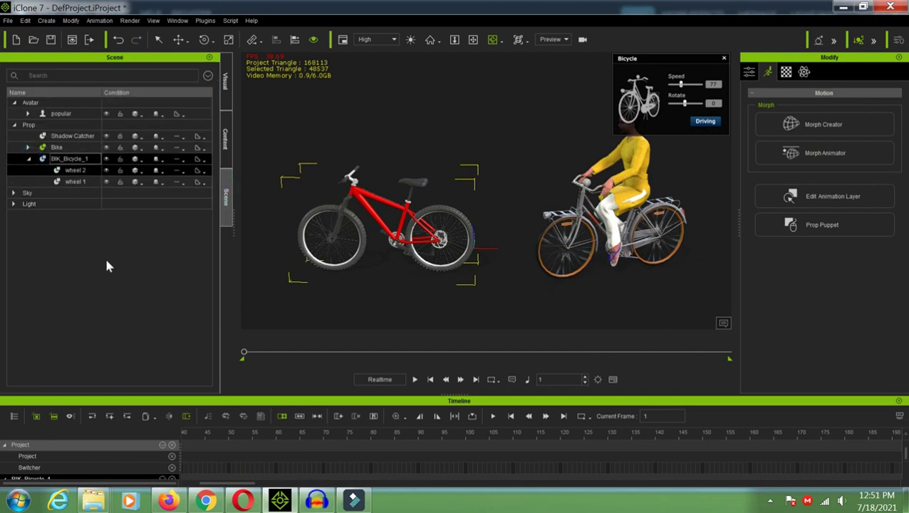
{"action": "left_click", "coordinate": [71, 171]}
{"action": "left_click", "coordinate": [75, 180]}
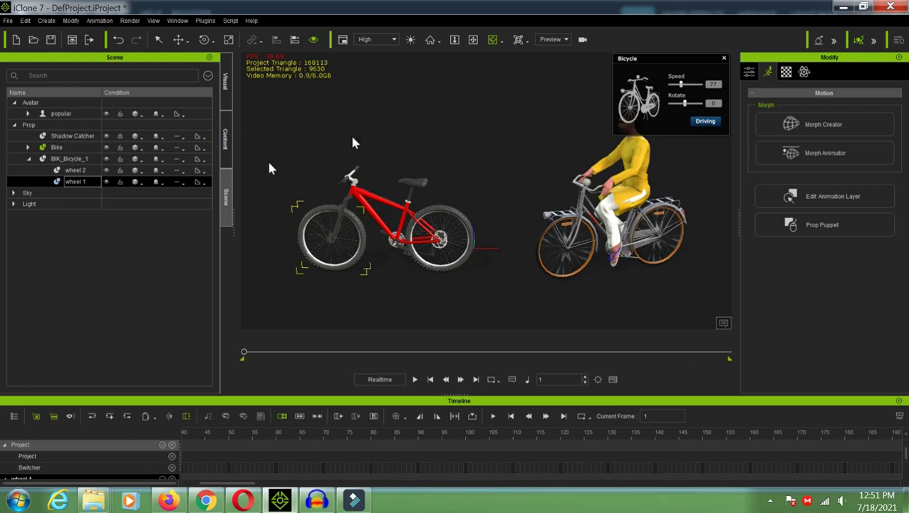
Add the 0.Jade avatar to the scene and rotate it to face the same way as the red bike
{"action": "left_click", "coordinate": [225, 139]}
{"action": "left_click_drag", "start_coordinate": [133, 269], "coordinate": [625, 453]}
{"action": "left_click", "coordinate": [204, 40]}
{"action": "left_click_drag", "start_coordinate": [436, 324], "coordinate": [399, 322]}
{"action": "left_click_drag", "start_coordinate": [599, 483], "coordinate": [585, 483]}
Move the Jade avatar onto the red bike, between the handlebars and the seat
{"action": "left_click", "coordinate": [176, 39]}
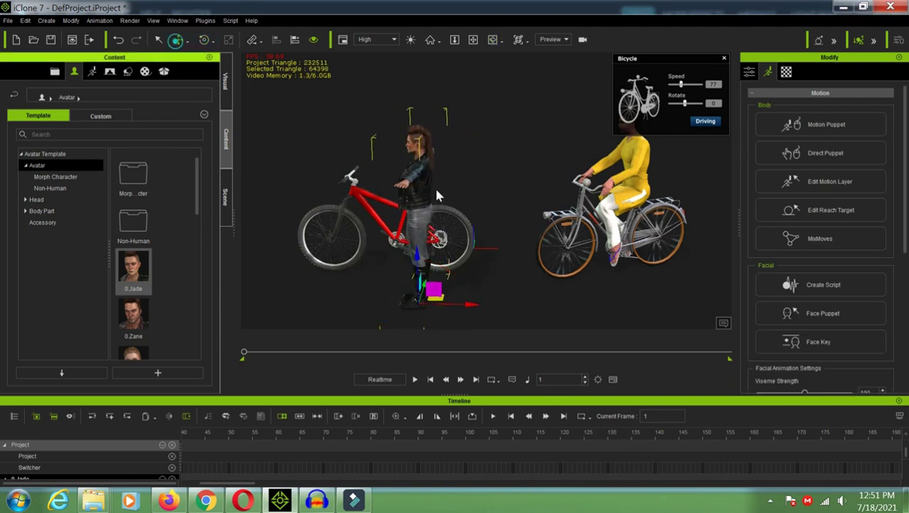
{"action": "left_click_drag", "start_coordinate": [422, 282], "coordinate": [433, 254]}
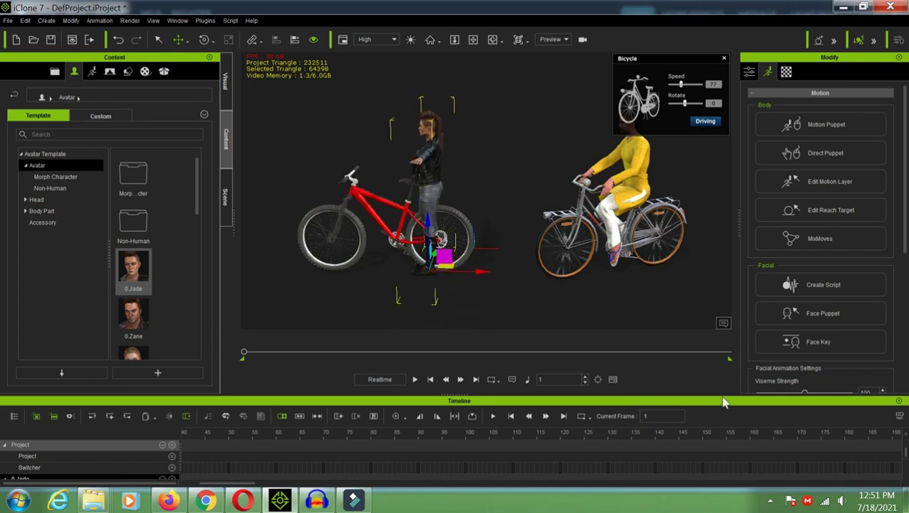
{"action": "left_click_drag", "start_coordinate": [480, 270], "coordinate": [443, 270]}
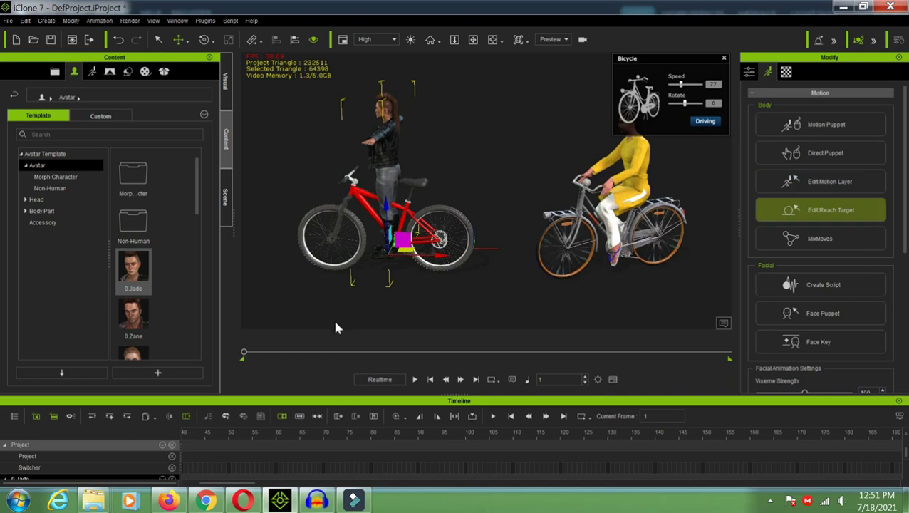
Close the bone editing tool and apply _Idle Pose from the 00_Pose motion templates to the Jade avatar
{"action": "key", "text": "n"}
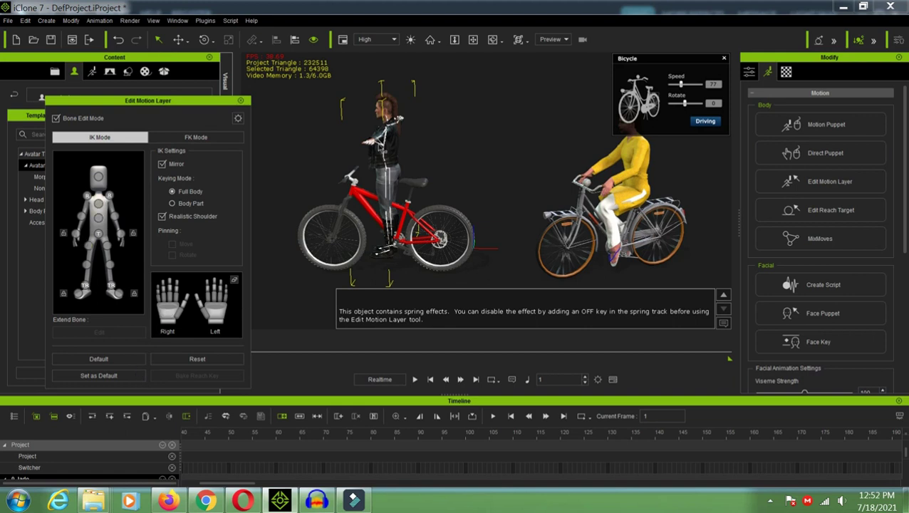
{"action": "left_click", "coordinate": [240, 100]}
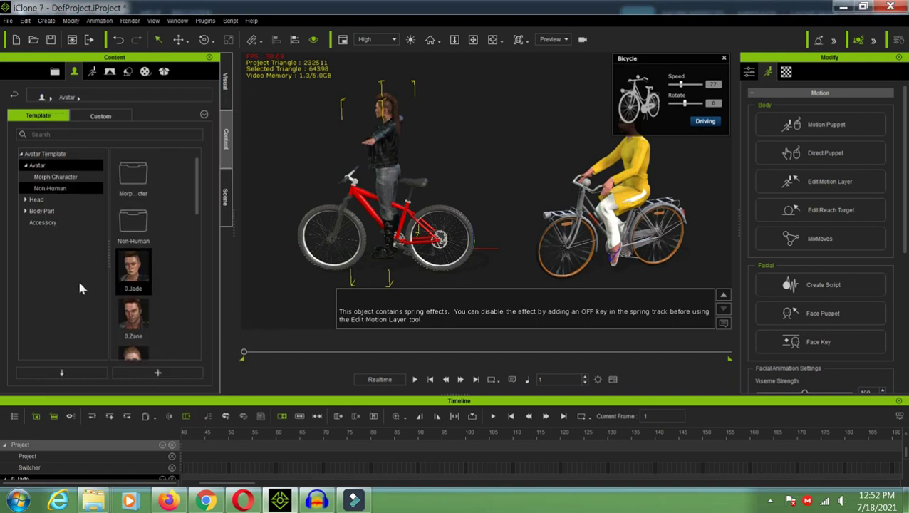
{"action": "left_click", "coordinate": [92, 71]}
{"action": "left_click", "coordinate": [25, 176]}
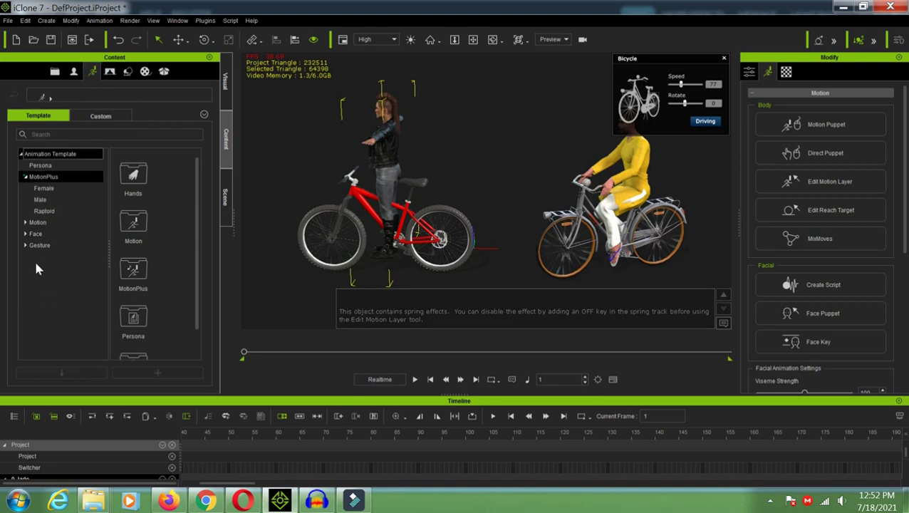
{"action": "key", "text": "Down"}
{"action": "key", "text": "Down"}
{"action": "key", "text": "Right"}
{"action": "key", "text": "Down"}
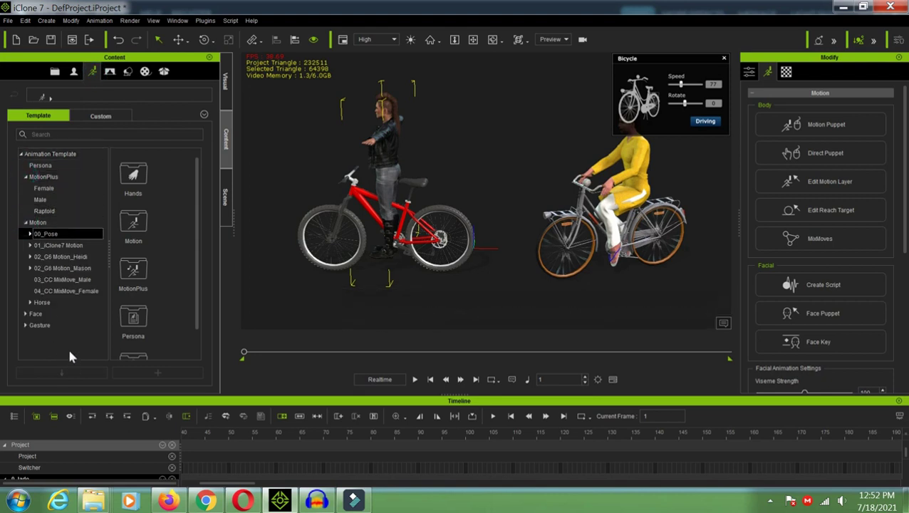
{"action": "double_click", "coordinate": [139, 310]}
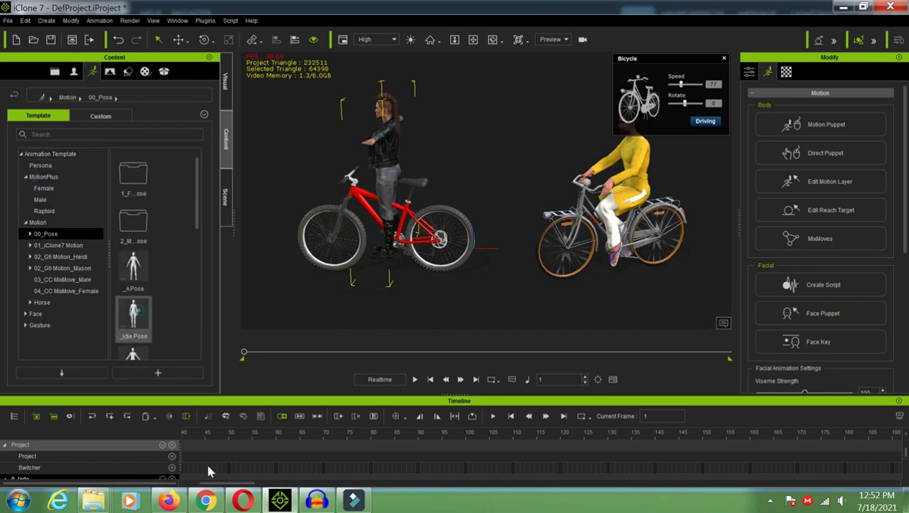
Examine Jade's standing pose on the red bike and the yellow-kurta man's riding posture and hand placement from several angles
{"action": "left_click", "coordinate": [429, 40]}
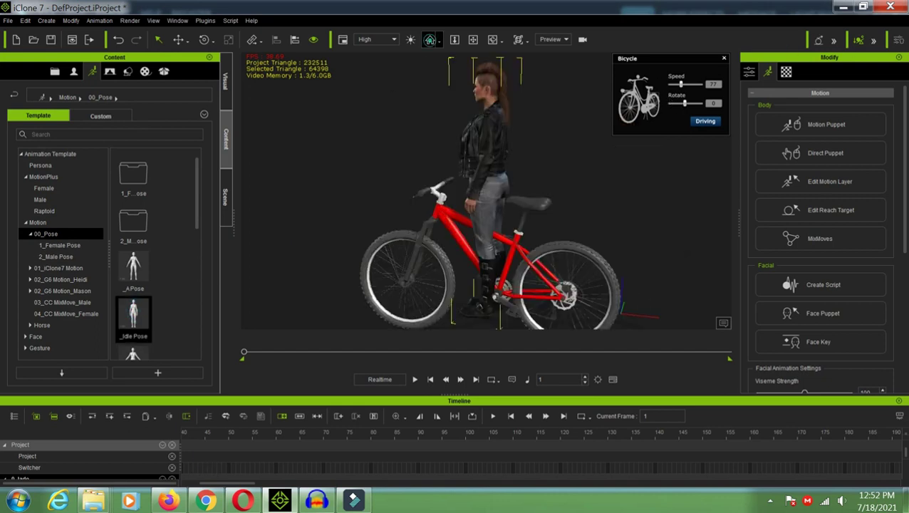
{"action": "left_click", "coordinate": [492, 39]}
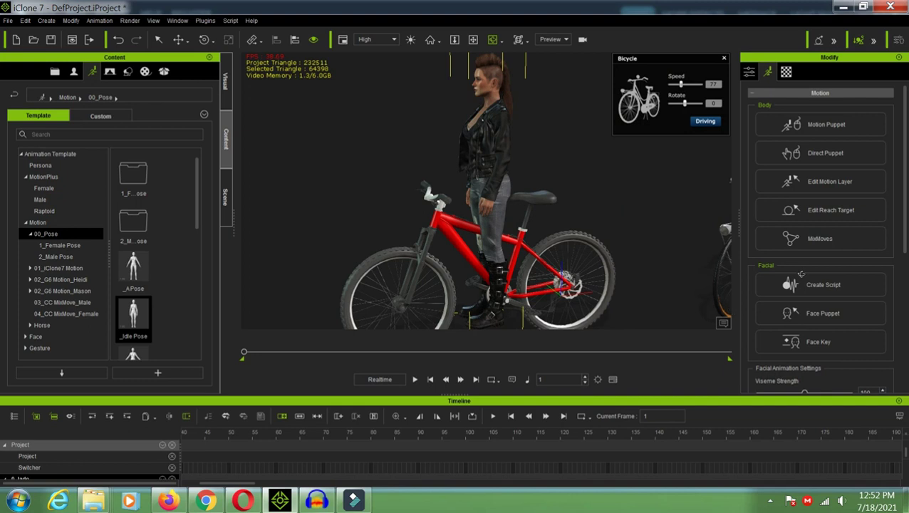
{"action": "left_click", "coordinate": [470, 41]}
{"action": "left_click_drag", "start_coordinate": [712, 330], "coordinate": [478, 329]}
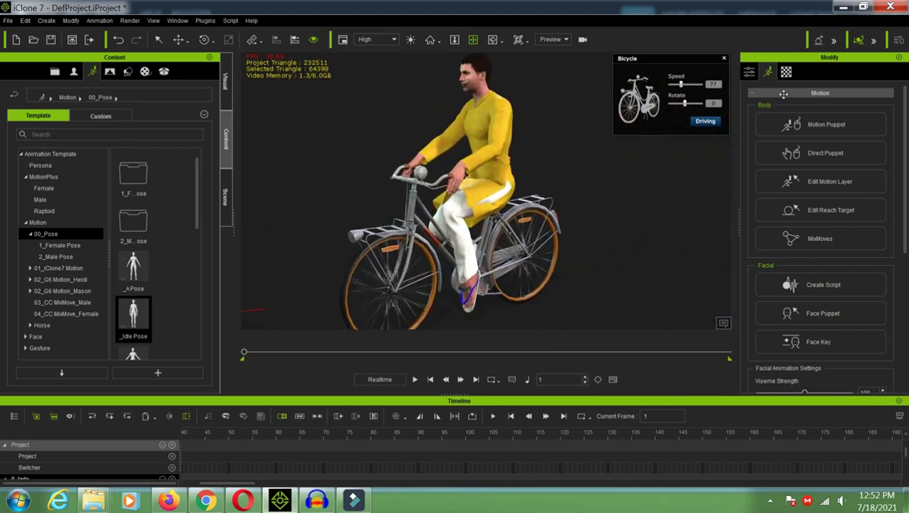
{"action": "left_click", "coordinate": [492, 40]}
{"action": "left_click_drag", "start_coordinate": [620, 266], "coordinate": [747, 380]}
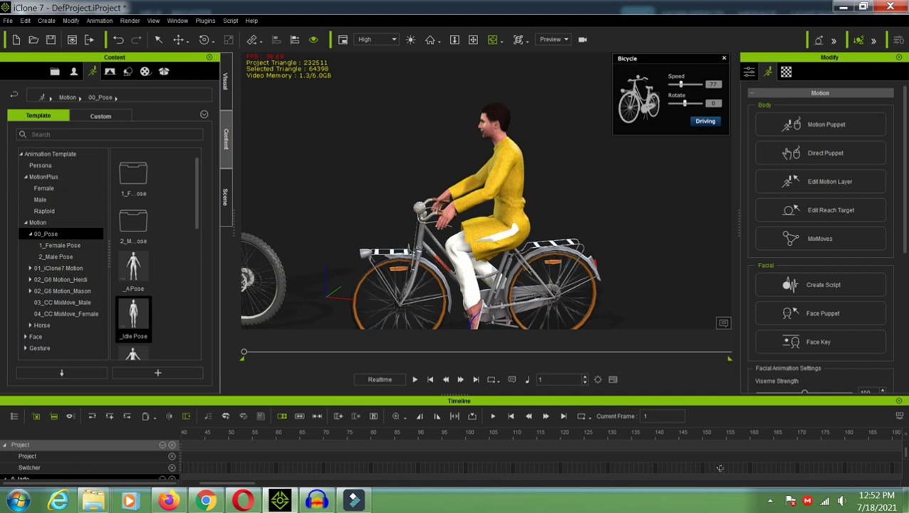
{"action": "scroll", "coordinate": [646, 339], "scroll_direction": "up", "scroll_amount": 4}
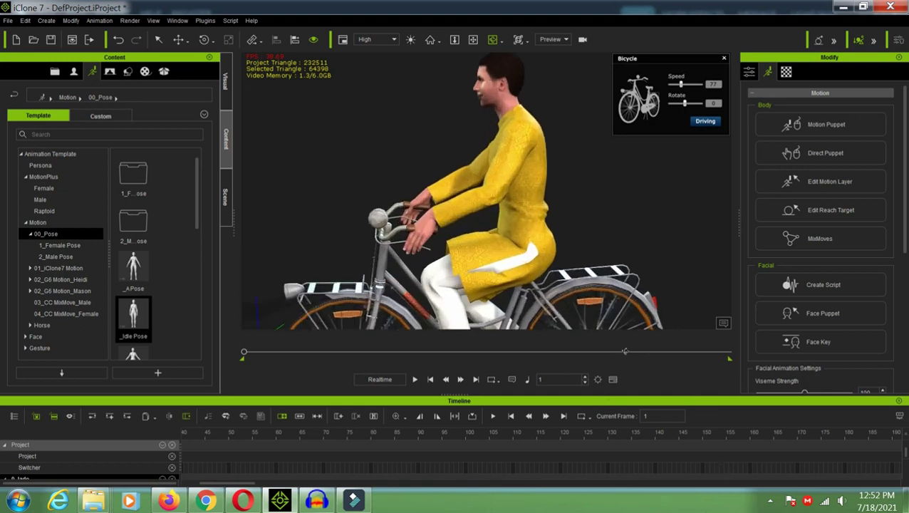
{"action": "scroll", "coordinate": [623, 377], "scroll_direction": "down", "scroll_amount": 2}
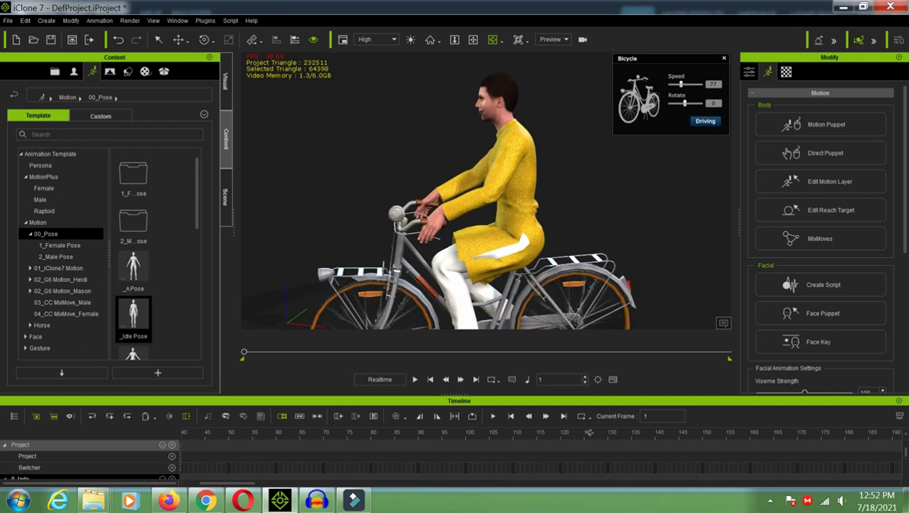
{"action": "scroll", "coordinate": [590, 415], "scroll_direction": "down", "scroll_amount": 4}
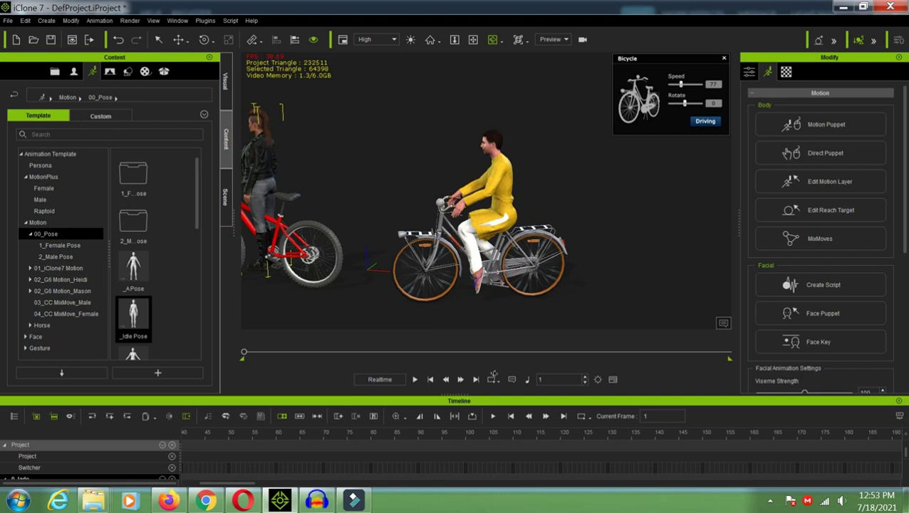
{"action": "scroll", "coordinate": [620, 314], "scroll_direction": "up", "scroll_amount": 3}
{"action": "middle_click_drag", "start_coordinate": [620, 313], "coordinate": [621, 272]}
{"action": "scroll", "coordinate": [680, 346], "scroll_direction": "up", "scroll_amount": 1}
{"action": "scroll", "coordinate": [681, 346], "scroll_direction": "up", "scroll_amount": 3}
{"action": "scroll", "coordinate": [678, 319], "scroll_direction": "up", "scroll_amount": 2}
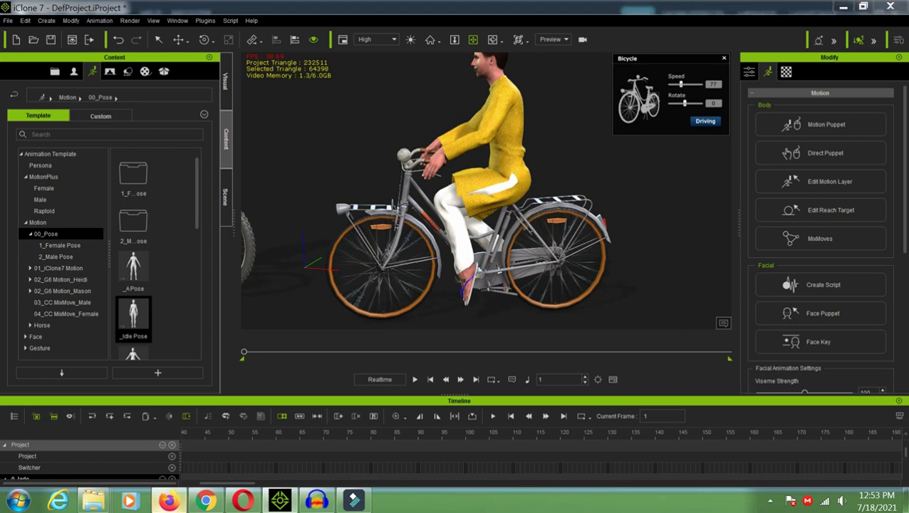
Switch to Firefox to view the Fun Hindi TV channel's uploaded videos, and return to iClone
{"action": "left_click", "coordinate": [168, 501]}
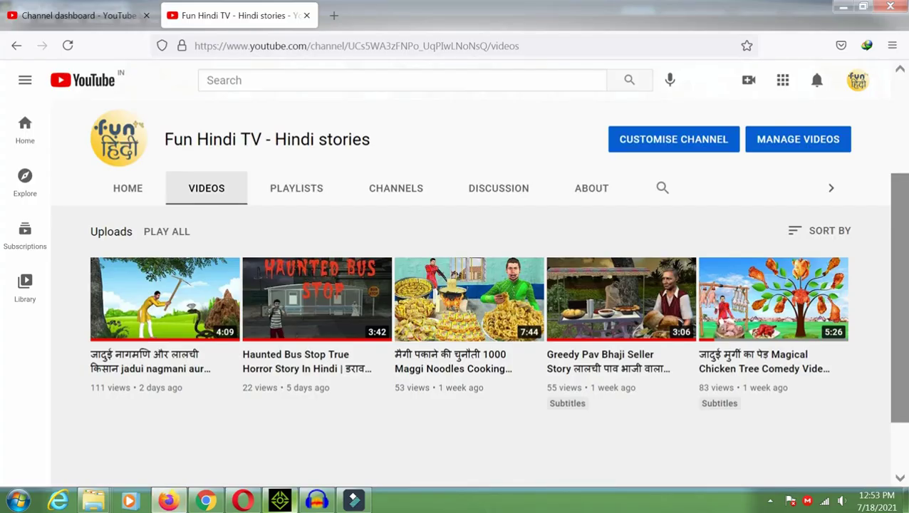
{"action": "left_click", "coordinate": [280, 500]}
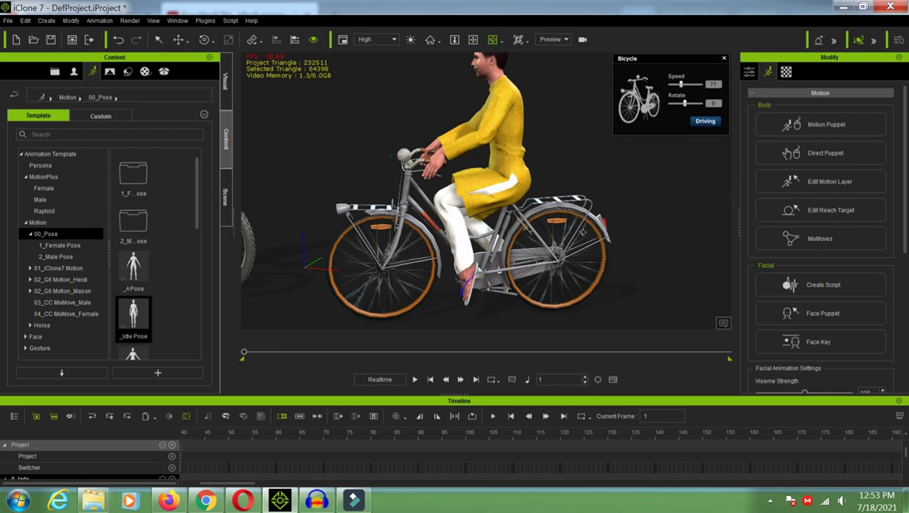
Switch to Windows Explorer and open the Manaze-Props-sorted(14,236total) folder inside the iClone Template's Props folder
{"action": "left_click_drag", "start_coordinate": [582, 232], "coordinate": [624, 247]}
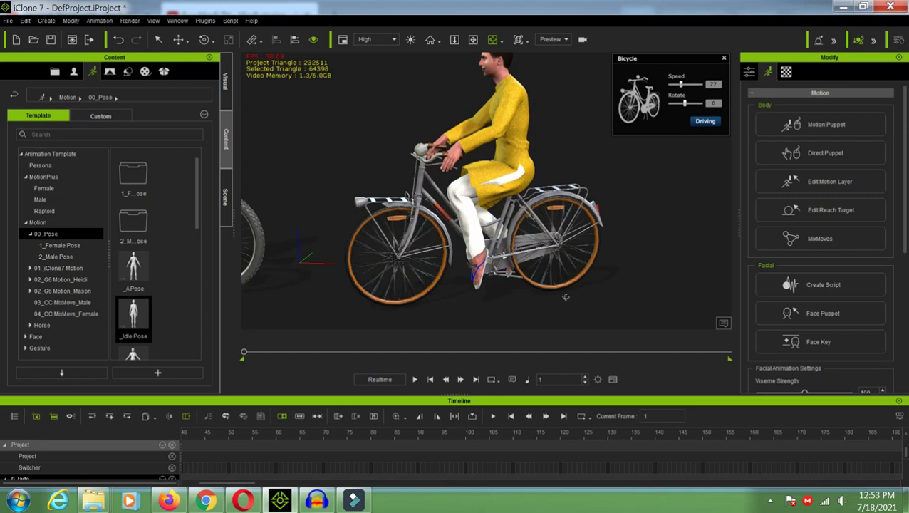
{"action": "left_click", "coordinate": [92, 501]}
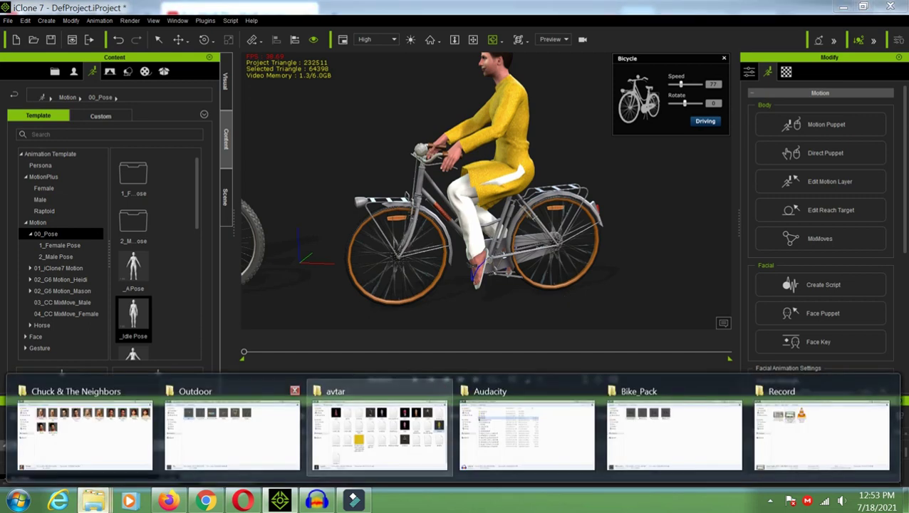
{"action": "left_click", "coordinate": [84, 434]}
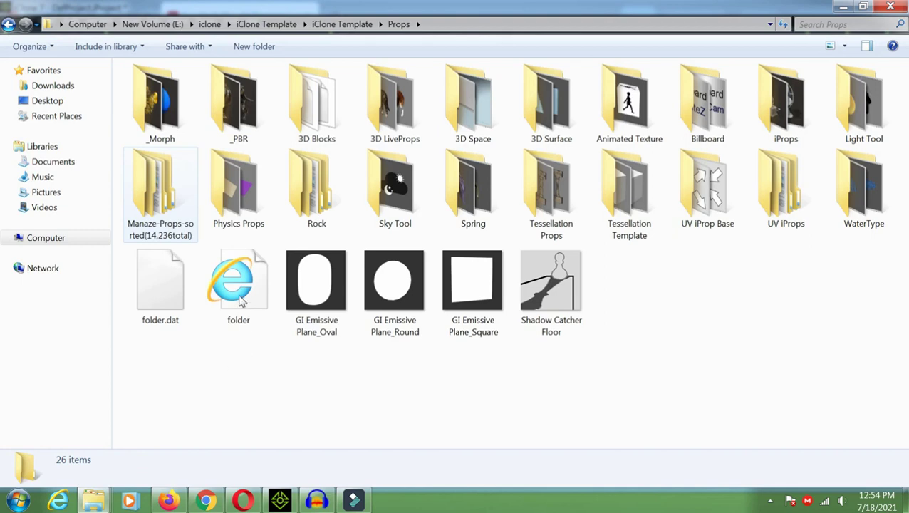
{"action": "double_click", "coordinate": [160, 187]}
Look through the prop category folders in Manaze-Props-sorted, from the last entries back to those starting with A
{"action": "scroll", "coordinate": [761, 325], "scroll_direction": "down", "scroll_amount": 15}
{"action": "scroll", "coordinate": [761, 334], "scroll_direction": "down", "scroll_amount": 15}
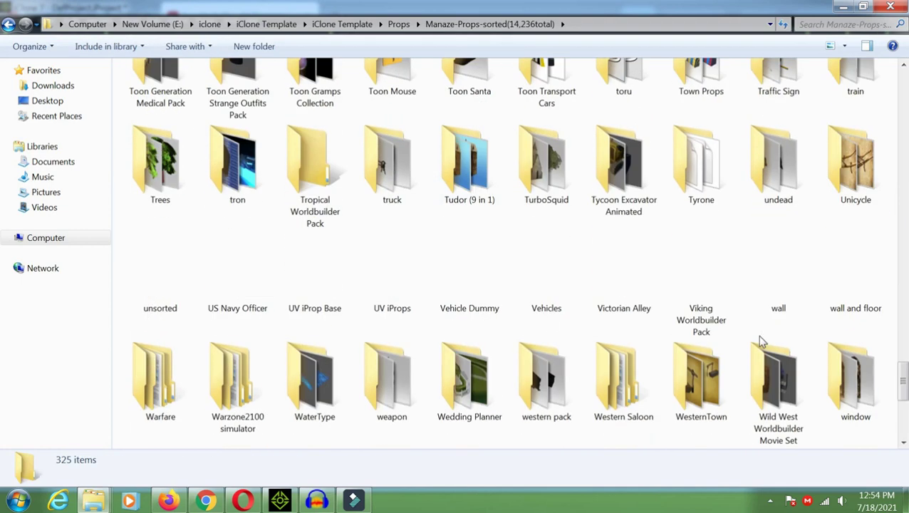
{"action": "key", "text": "Down"}
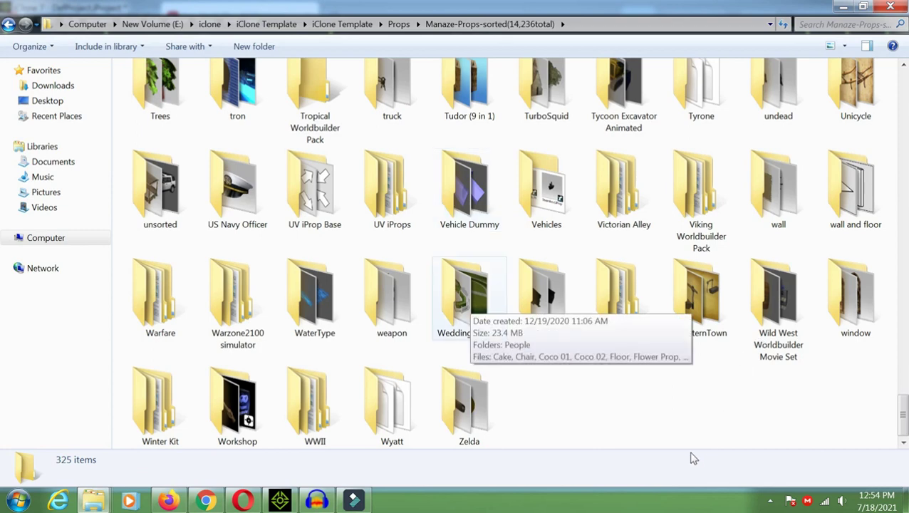
{"action": "scroll", "coordinate": [624, 321], "scroll_direction": "up", "scroll_amount": 6}
{"action": "key", "text": "Up"}
{"action": "key", "text": "Up"}
{"action": "key", "text": "Up"}
{"action": "key", "text": "Up"}
{"action": "key", "text": "Up"}
{"action": "key", "text": "Up"}
{"action": "key", "text": "Up"}
{"action": "key", "text": "Up"}
{"action": "key", "text": "Up"}
{"action": "key", "text": "Up"}
{"action": "key", "text": "Up"}
{"action": "key", "text": "Up"}
{"action": "key", "text": "Up"}
{"action": "key", "text": "Up"}
{"action": "key", "text": "Up"}
{"action": "key", "text": "Up"}
{"action": "key", "text": "Up"}
{"action": "key", "text": "Up"}
{"action": "key", "text": "Up"}
{"action": "key", "text": "Up"}
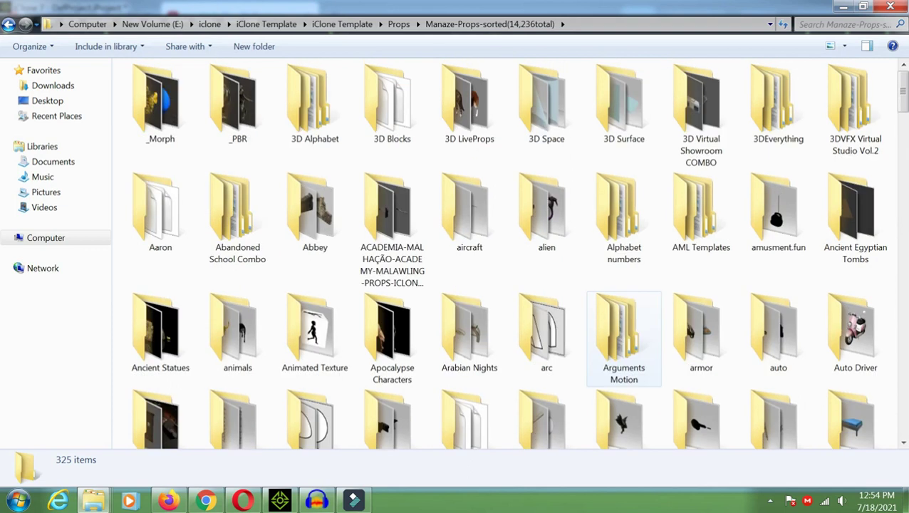
{"action": "type", "text": "alp"}
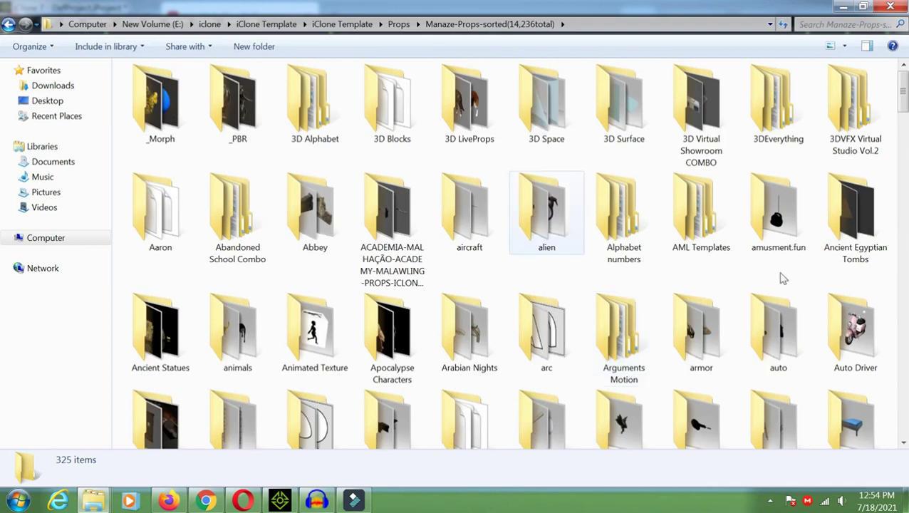
{"action": "key", "text": "Left"}
{"action": "key", "text": "Left"}
{"action": "key", "text": "Left"}
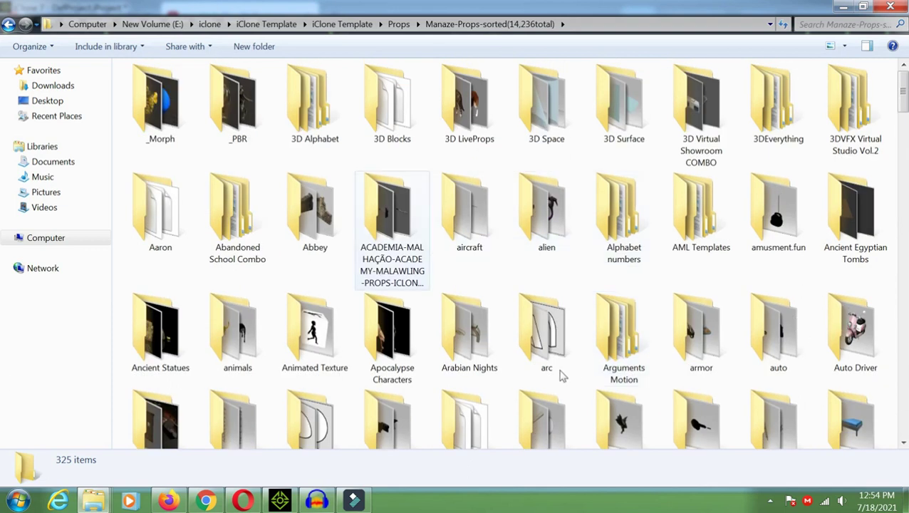
{"action": "type", "text": "am"}
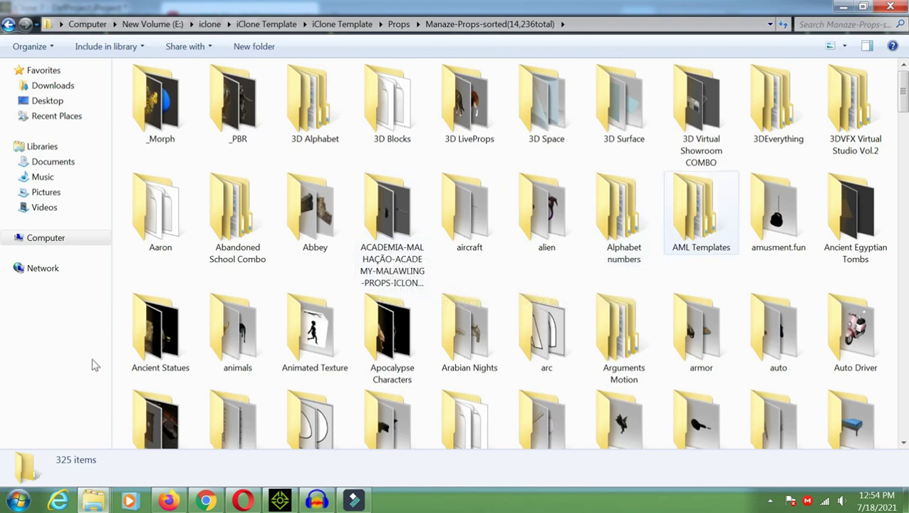
Look through the animals folder and add its Cow prop to the iClone scene beside the yellow-kurta rider's bicycle
{"action": "left_click", "coordinate": [238, 331]}
{"action": "double_click", "coordinate": [235, 348]}
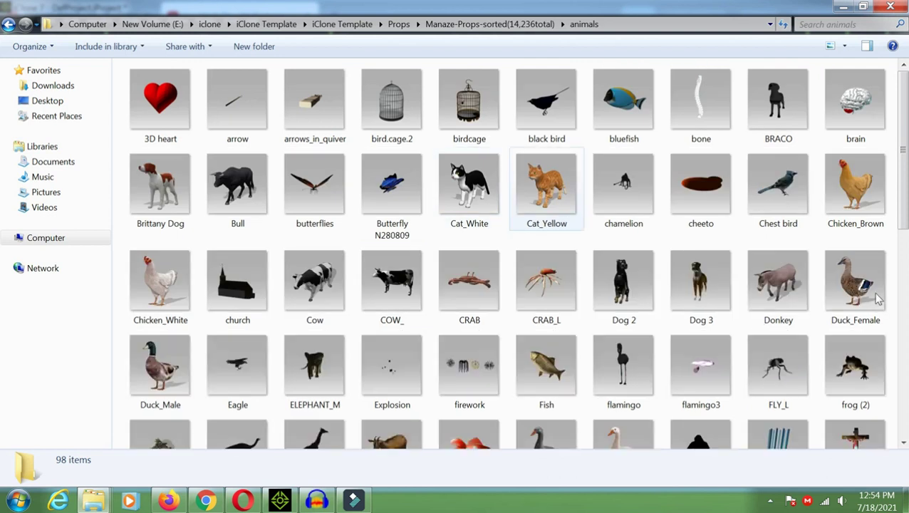
{"action": "scroll", "coordinate": [695, 228], "scroll_direction": "down", "scroll_amount": 5}
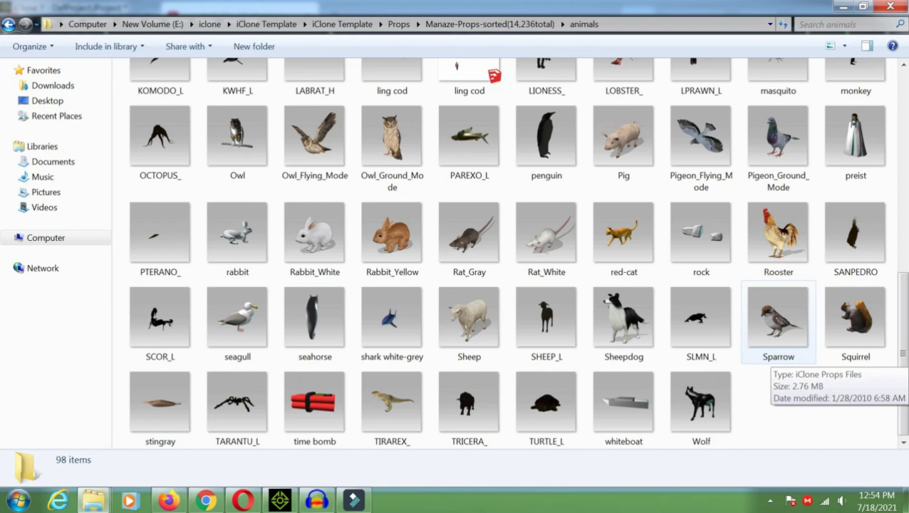
{"action": "scroll", "coordinate": [778, 349], "scroll_direction": "up", "scroll_amount": 6}
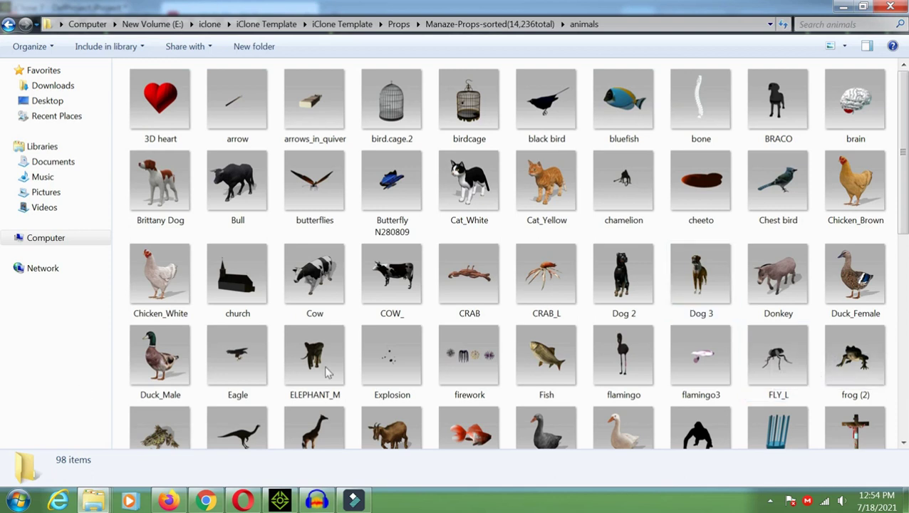
{"action": "left_click_drag", "start_coordinate": [315, 278], "coordinate": [639, 304]}
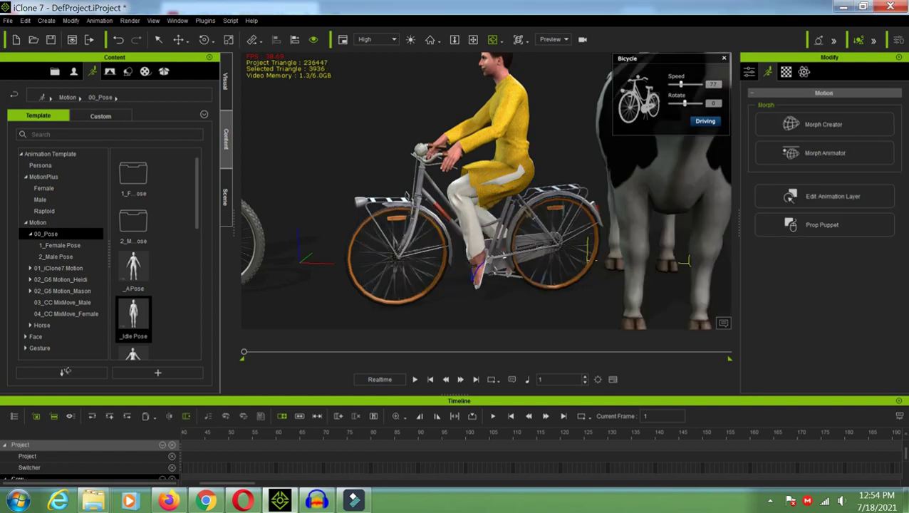
{"action": "scroll", "coordinate": [486, 190], "scroll_direction": "down", "scroll_amount": 3}
{"action": "left_click_drag", "start_coordinate": [719, 263], "coordinate": [514, 274]}
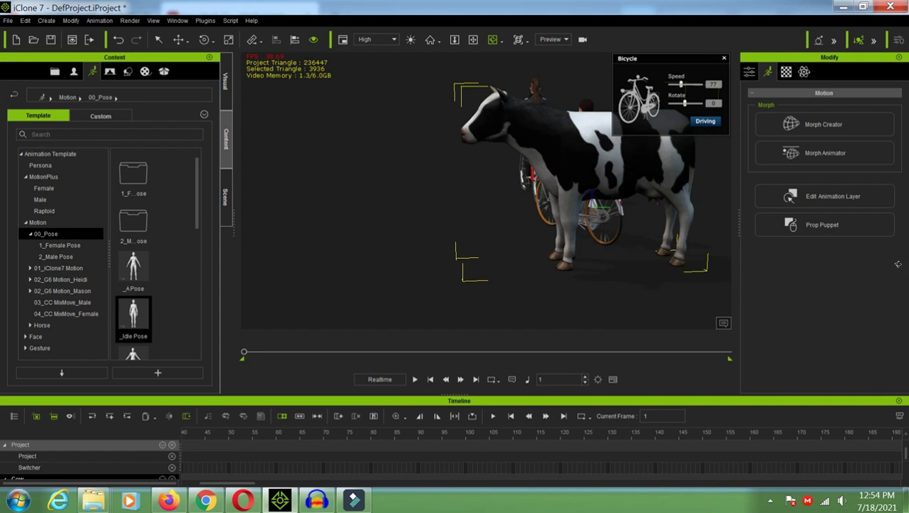
Make the cow perform its Idle_01 action and pause the playback
{"action": "right_click", "coordinate": [592, 168]}
{"action": "key", "text": "Right"}
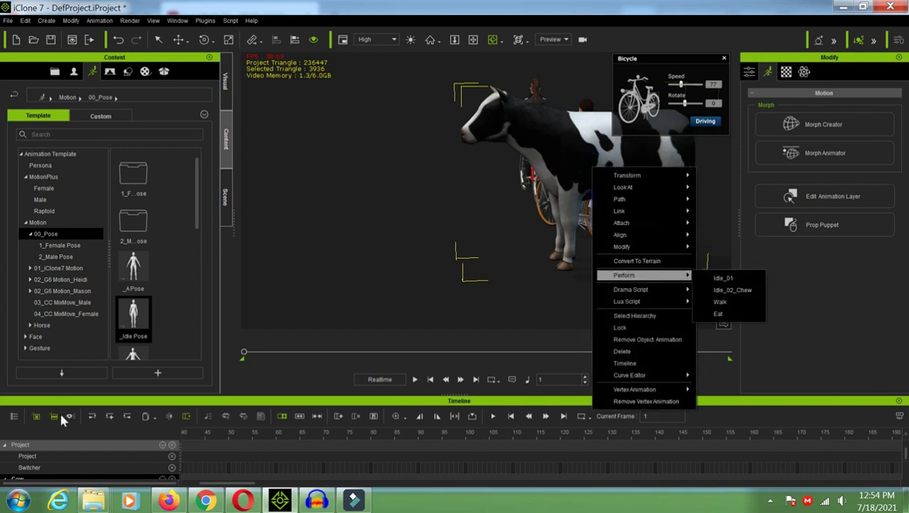
{"action": "key", "text": "Return"}
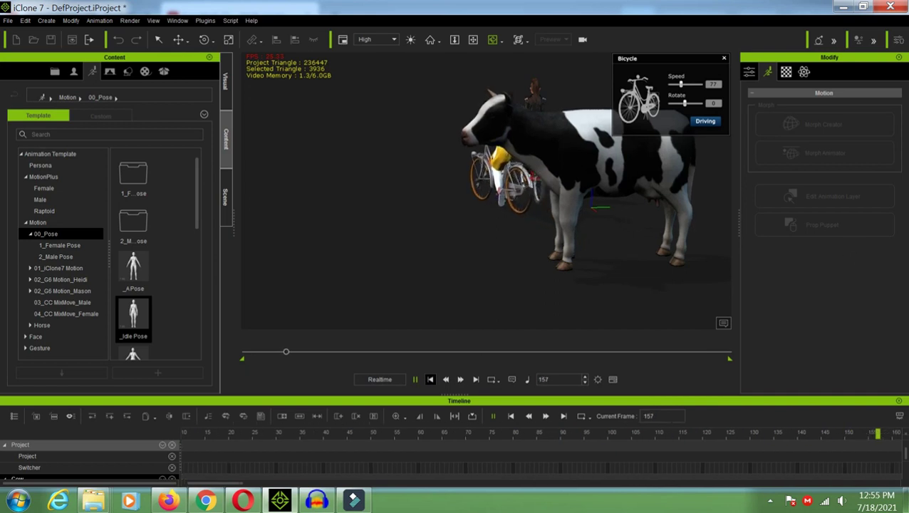
{"action": "key", "text": "space"}
Make the cow perform its Idle_02_Chew action from the current frame and pause the playback
{"action": "right_click", "coordinate": [574, 152]}
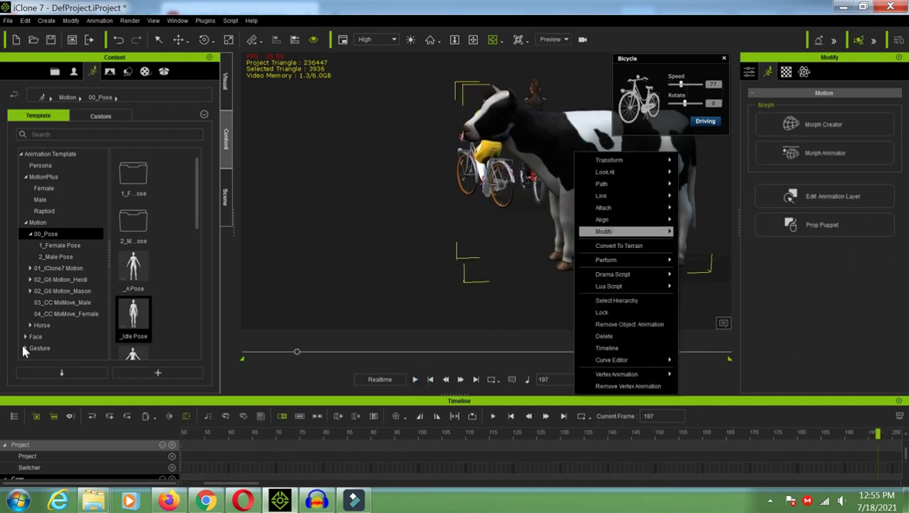
{"action": "left_click", "coordinate": [625, 262]}
{"action": "key", "text": "Down"}
{"action": "key", "text": "Down"}
{"action": "key", "text": "Return"}
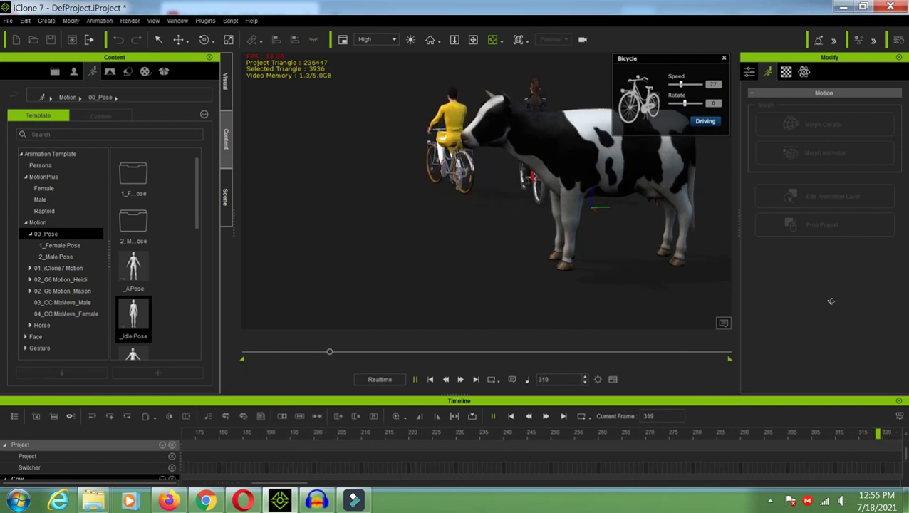
{"action": "left_click", "coordinate": [416, 379]}
Make the cow perform its Walk action from the current frame and pause the playback
{"action": "right_click", "coordinate": [567, 153]}
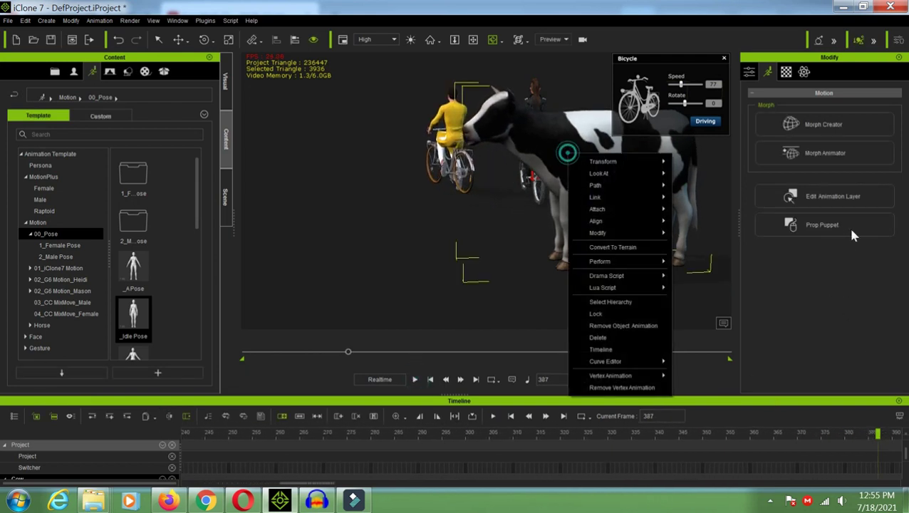
{"action": "left_click", "coordinate": [629, 263]}
{"action": "key", "text": "Down"}
{"action": "key", "text": "Down"}
{"action": "key", "text": "Return"}
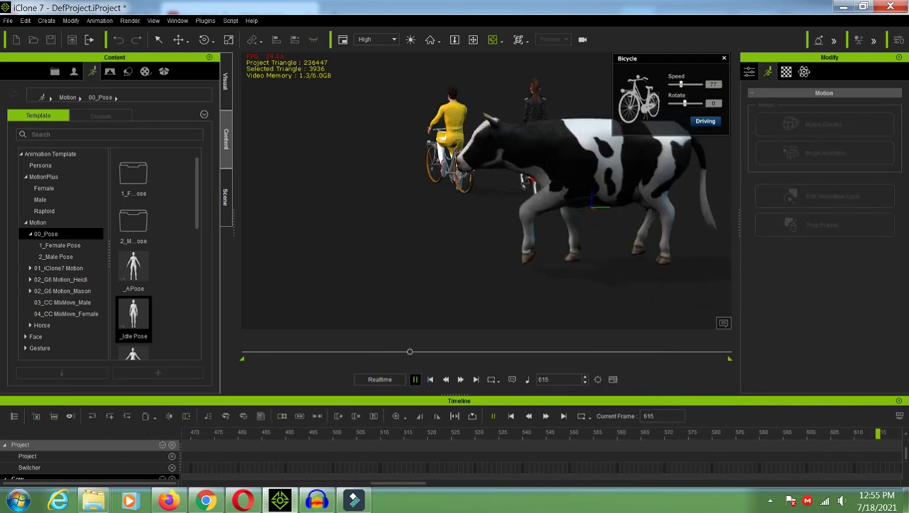
{"action": "key", "text": "space"}
Make the cow perform its Eat action from the current frame and pause the playback
{"action": "right_click", "coordinate": [549, 165]}
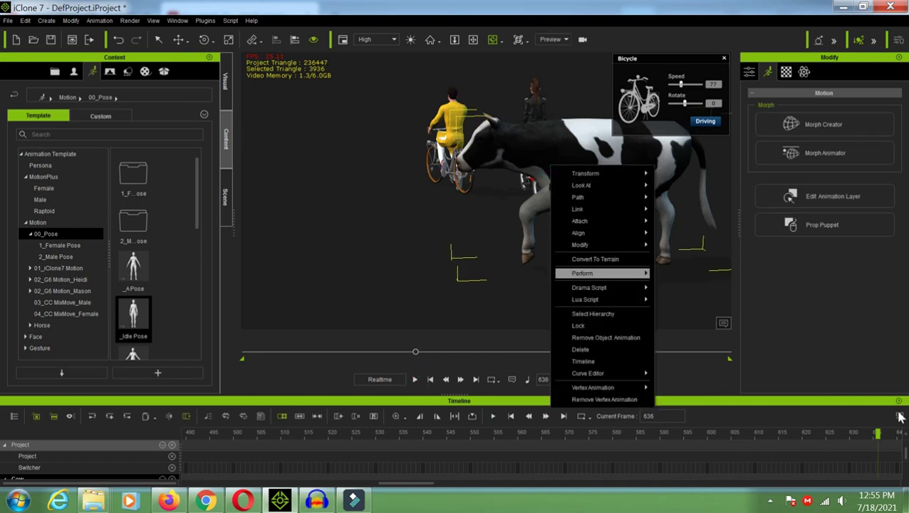
{"action": "mouse_move", "coordinate": [600, 273]}
{"action": "key", "text": "Down"}
{"action": "key", "text": "Down"}
{"action": "key", "text": "Down"}
{"action": "key", "text": "Down"}
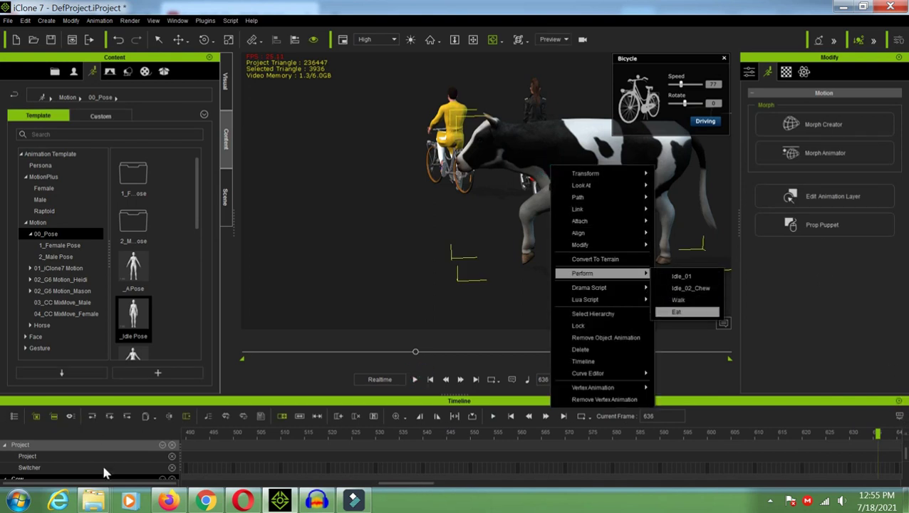
{"action": "key", "text": "Return"}
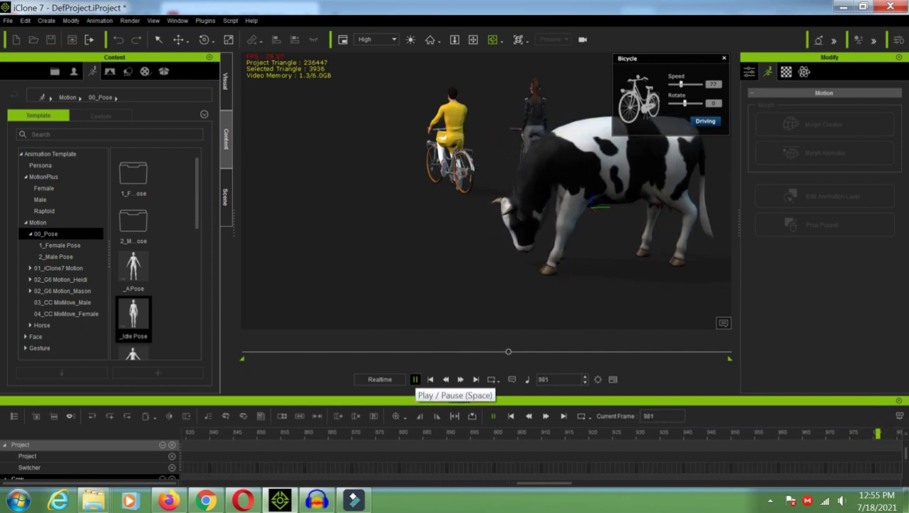
{"action": "left_click", "coordinate": [414, 379]}
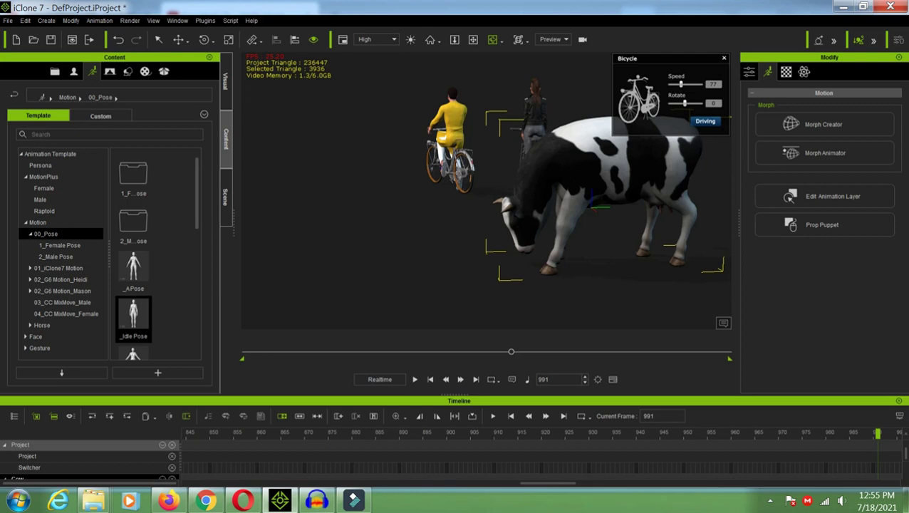
Switch to Firefox to view the Fun Hindi TV channel's home page and uploads, and return to iClone
{"action": "left_click", "coordinate": [168, 500]}
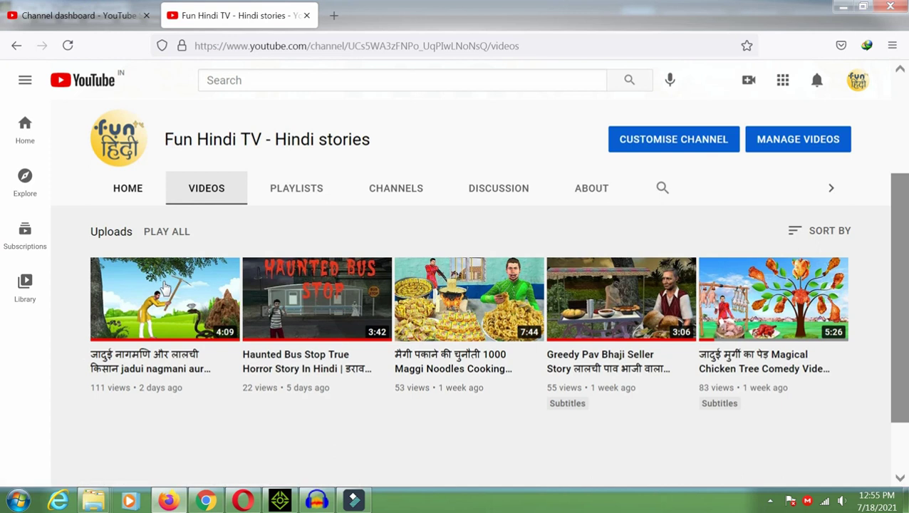
{"action": "key", "text": "alt+Left"}
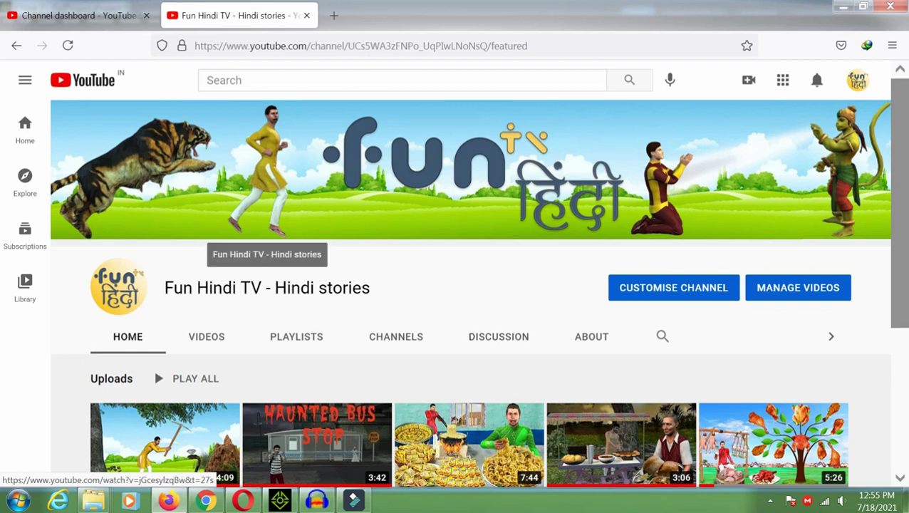
{"action": "scroll", "coordinate": [608, 478], "scroll_direction": "down", "scroll_amount": 2}
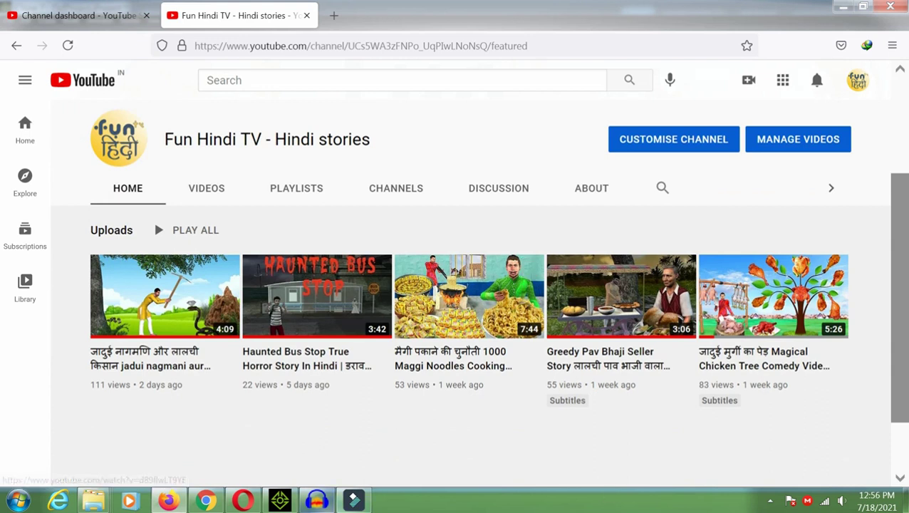
{"action": "left_click", "coordinate": [280, 501]}
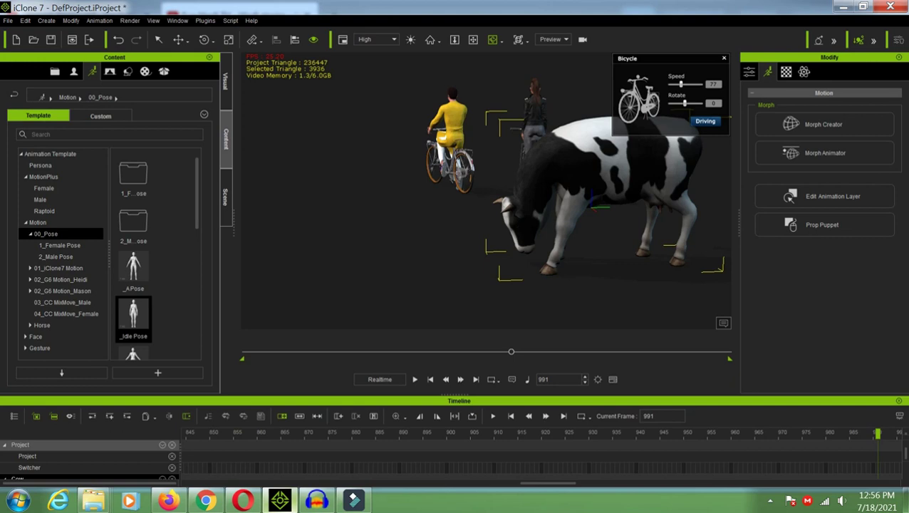
Switch to Opera and look through the Read Techie channel's uploaded tutorial videos
{"action": "left_click", "coordinate": [242, 501]}
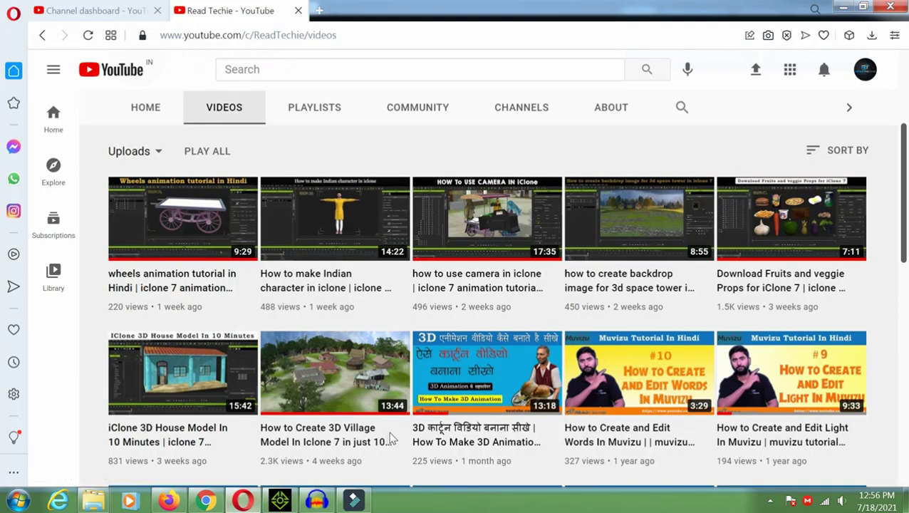
{"action": "scroll", "coordinate": [388, 441], "scroll_direction": "up", "scroll_amount": 3}
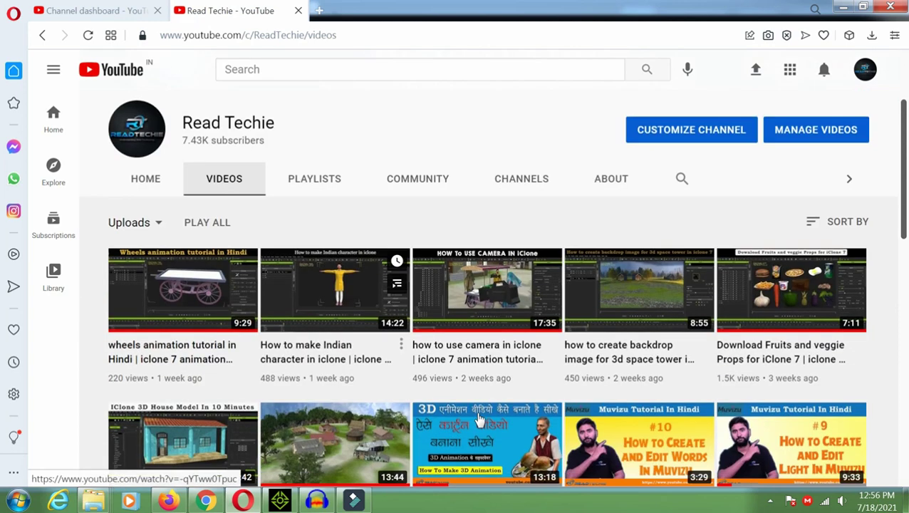
{"action": "scroll", "coordinate": [478, 420], "scroll_direction": "down", "scroll_amount": 2}
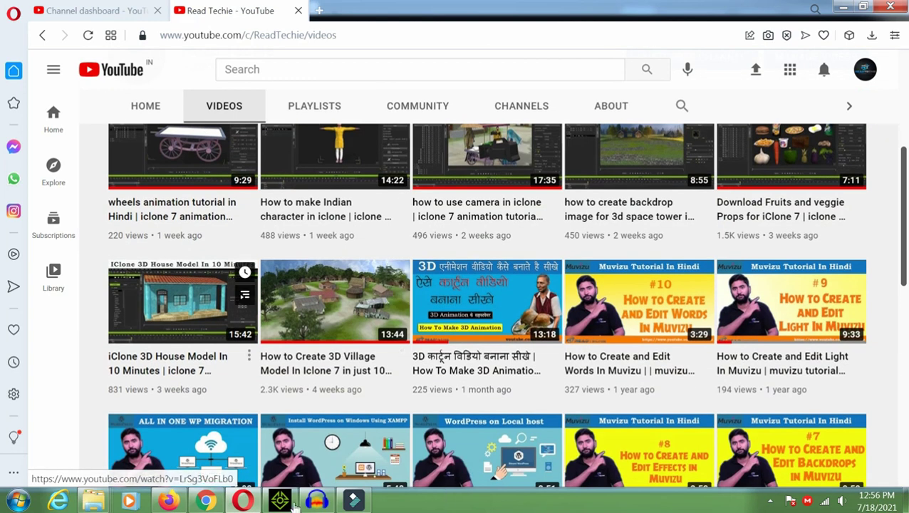
{"action": "scroll", "coordinate": [486, 306], "scroll_direction": "up", "scroll_amount": 2}
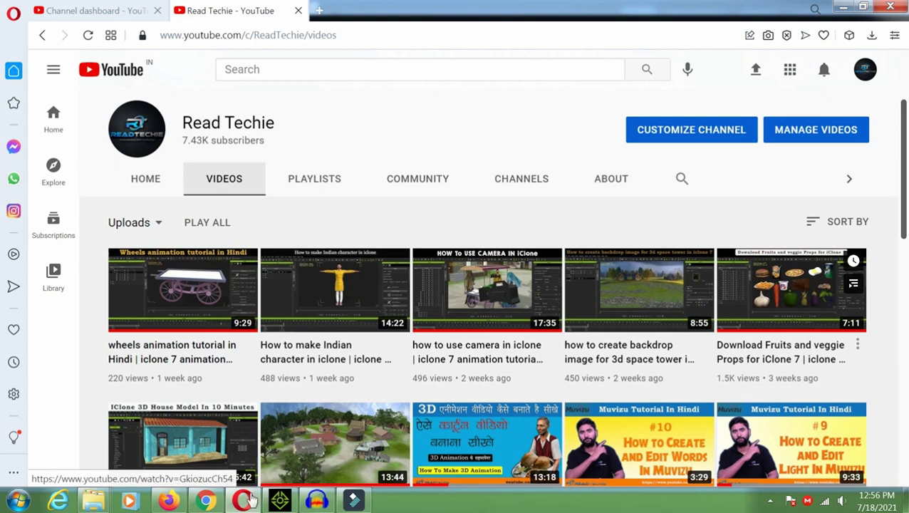